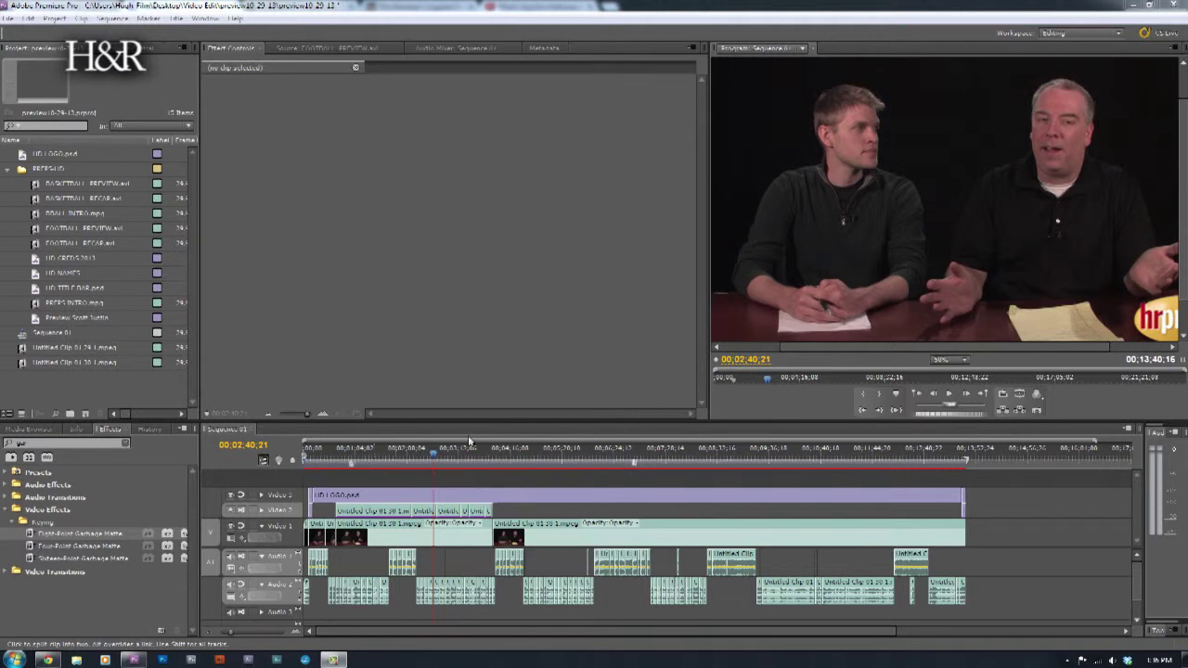
Step: Move the playhead to 00;00;31;16 and set the program monitor's zoom to Fit
drag(355, 459, 330, 457)
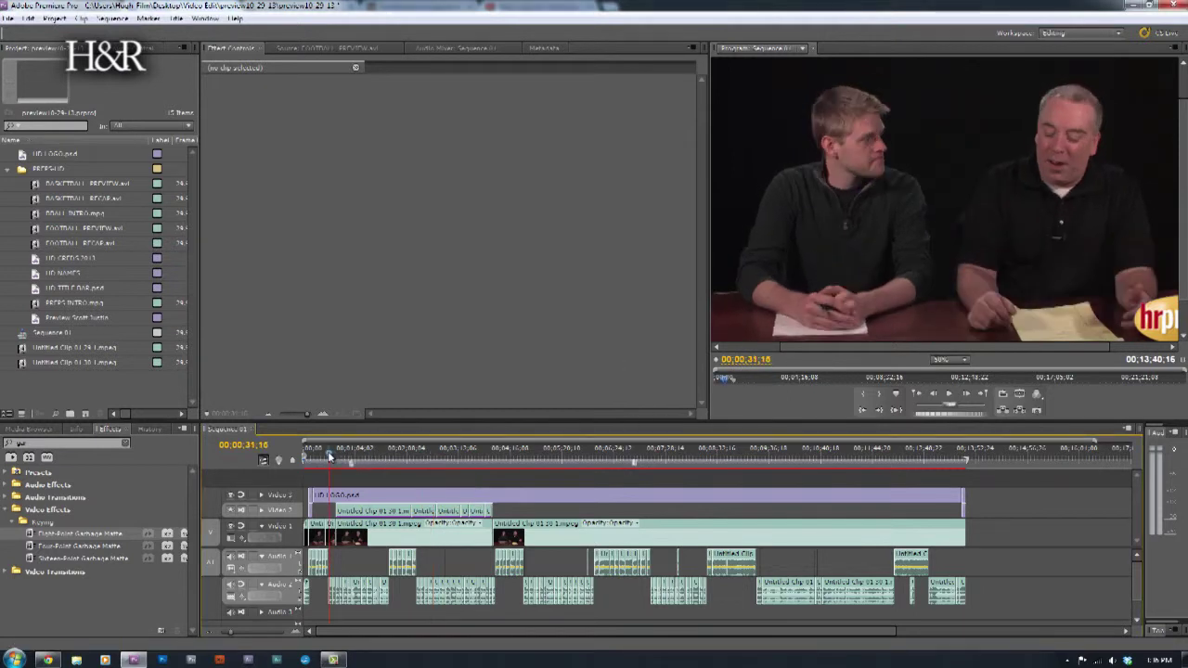
click(940, 361)
click(957, 372)
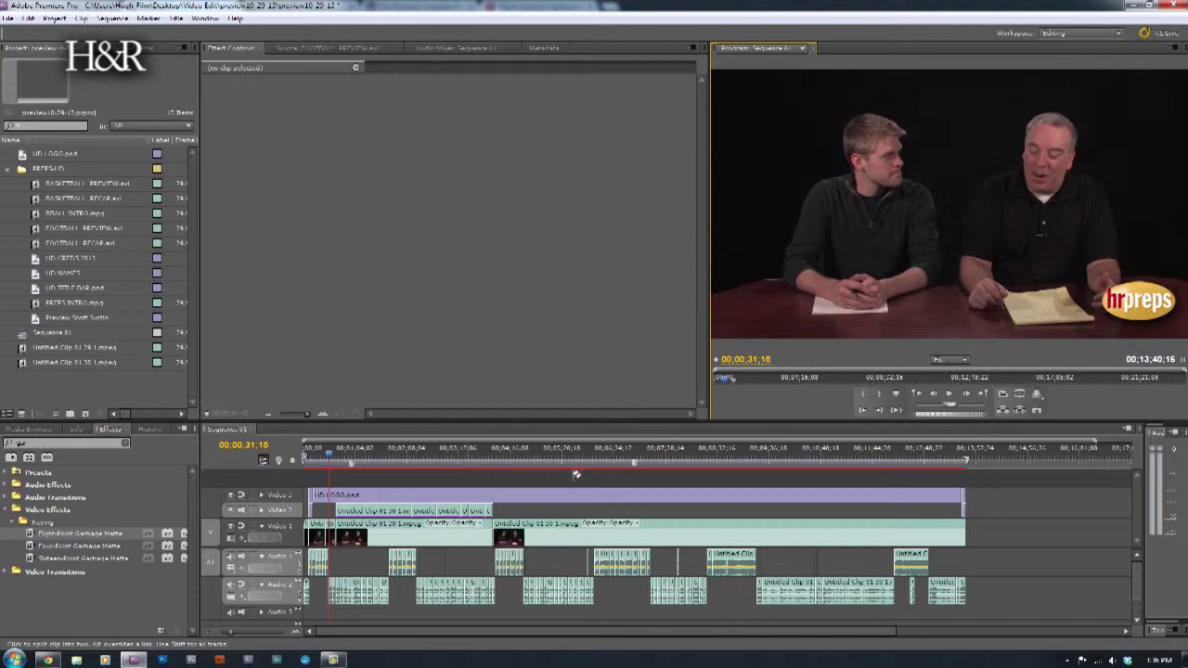
Step: Play back the sequence from about 00;09;32 to check the unsplit speech on Audio 2, stopping at 00;09;38;01
click(775, 454)
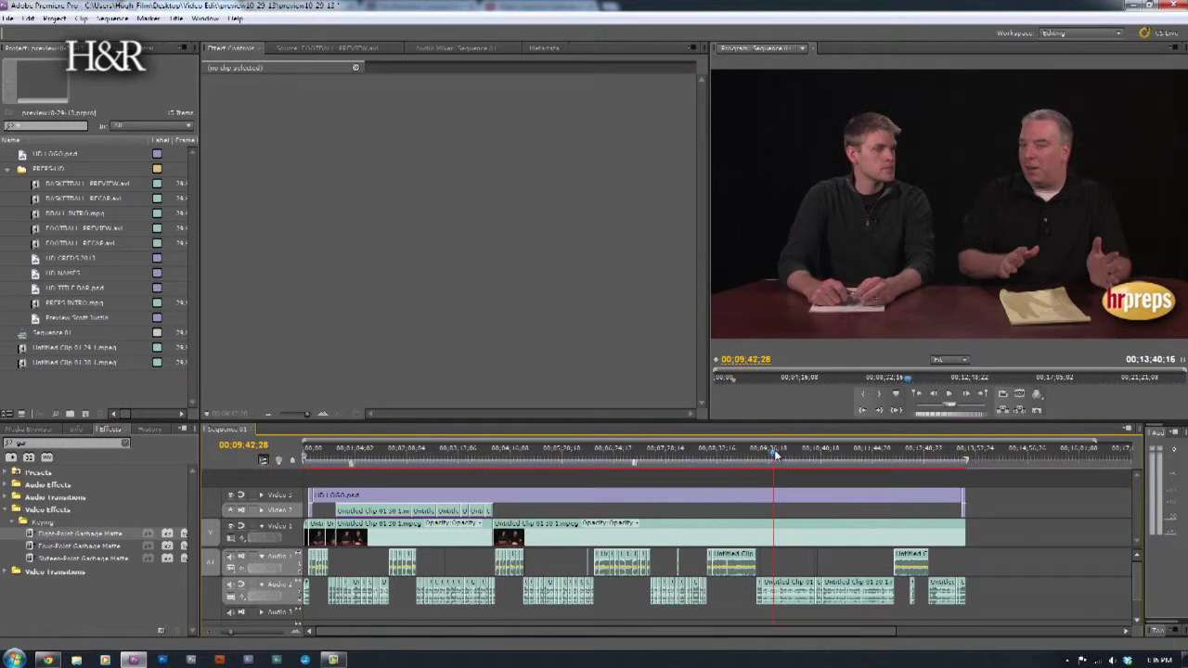
key(equal)
key(equal)
key(equal)
key(c)
key(equal)
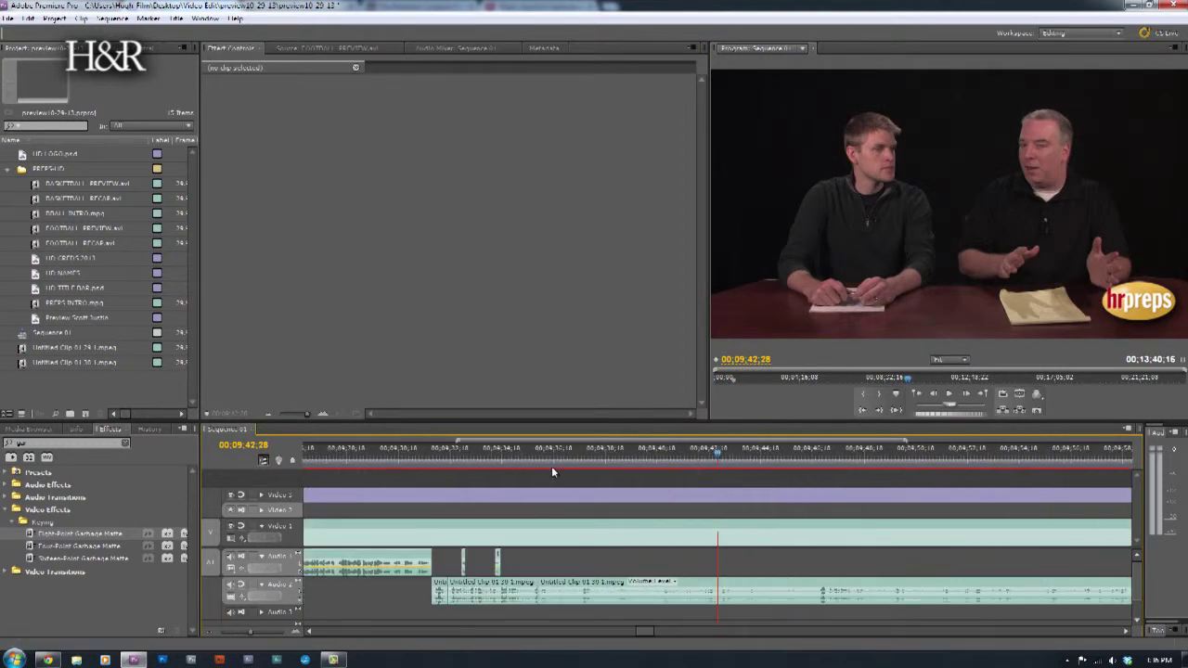
drag(570, 455, 451, 462)
key(equal)
key(equal)
key(equal)
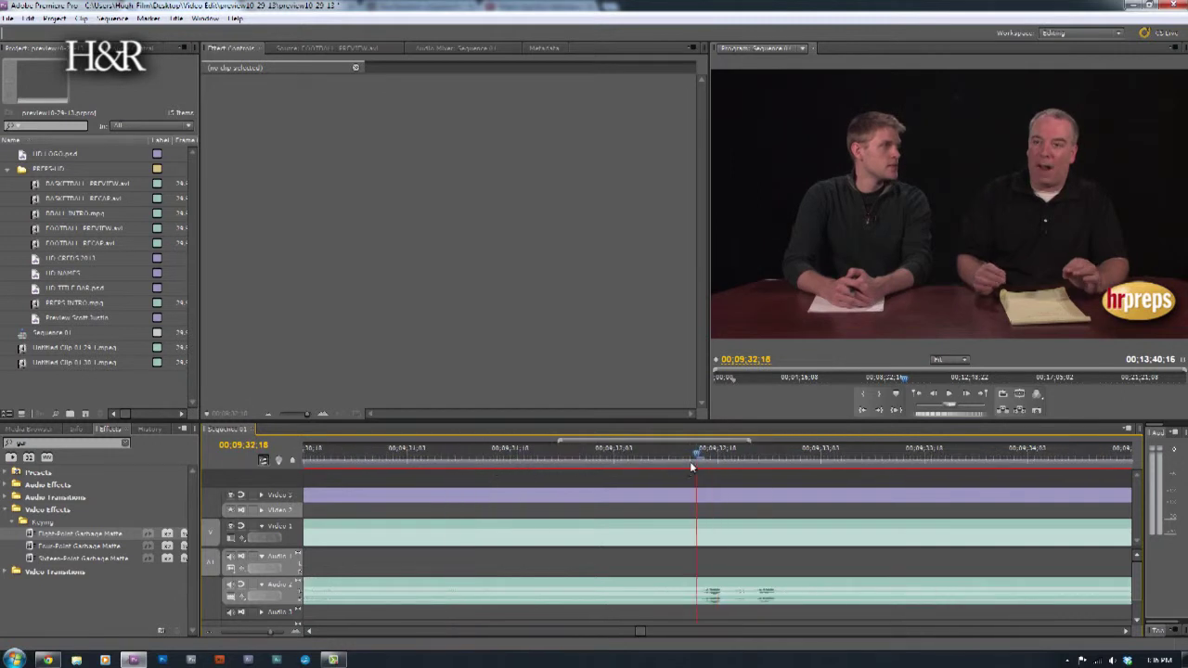
click(683, 461)
key(space)
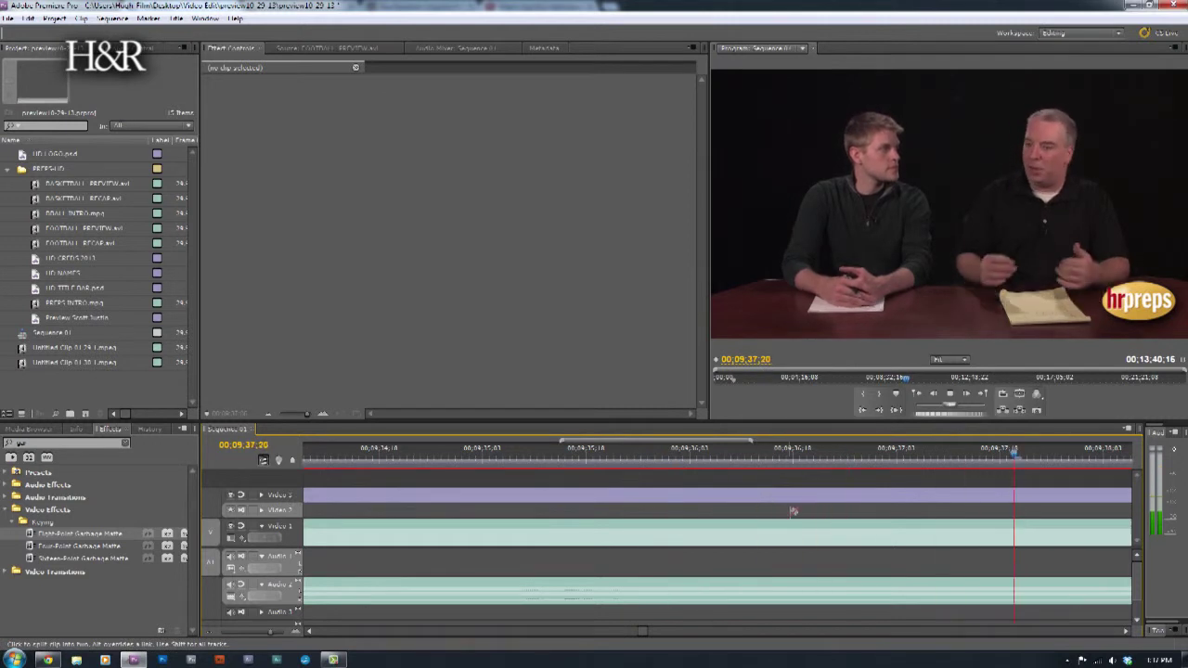
key(space)
Step: Examine how the clips are arranged on Audio 1 and Audio 2 around 00;09;09;16
key(minus)
key(minus)
key(minus)
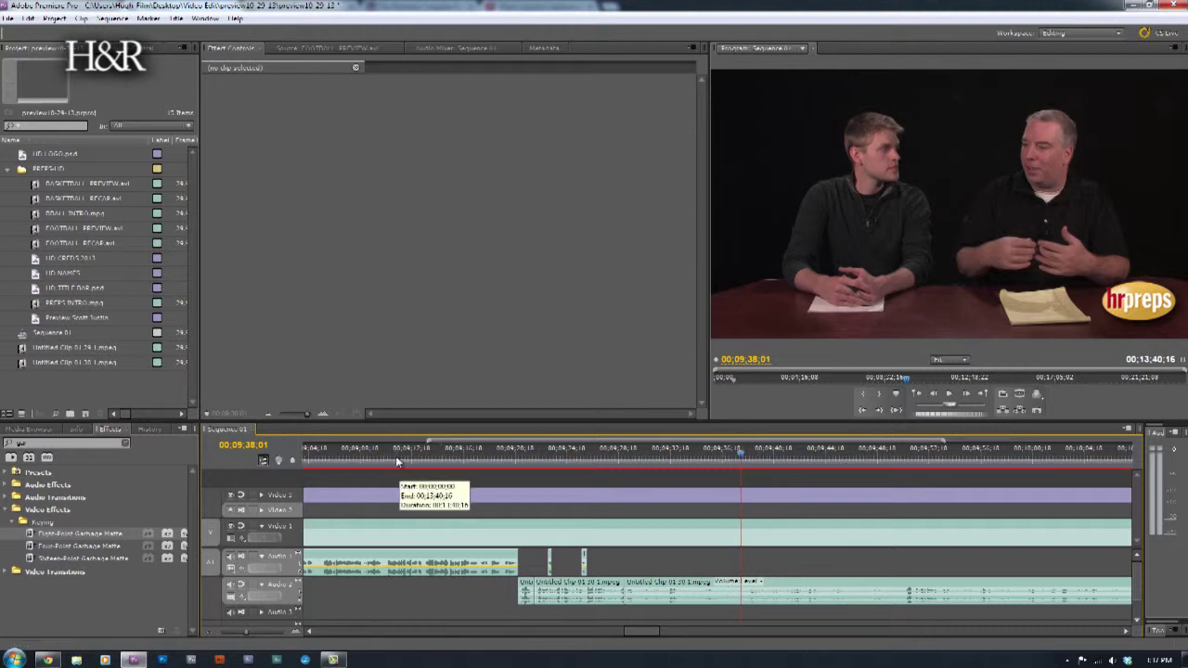
click(372, 460)
key(minus)
key(minus)
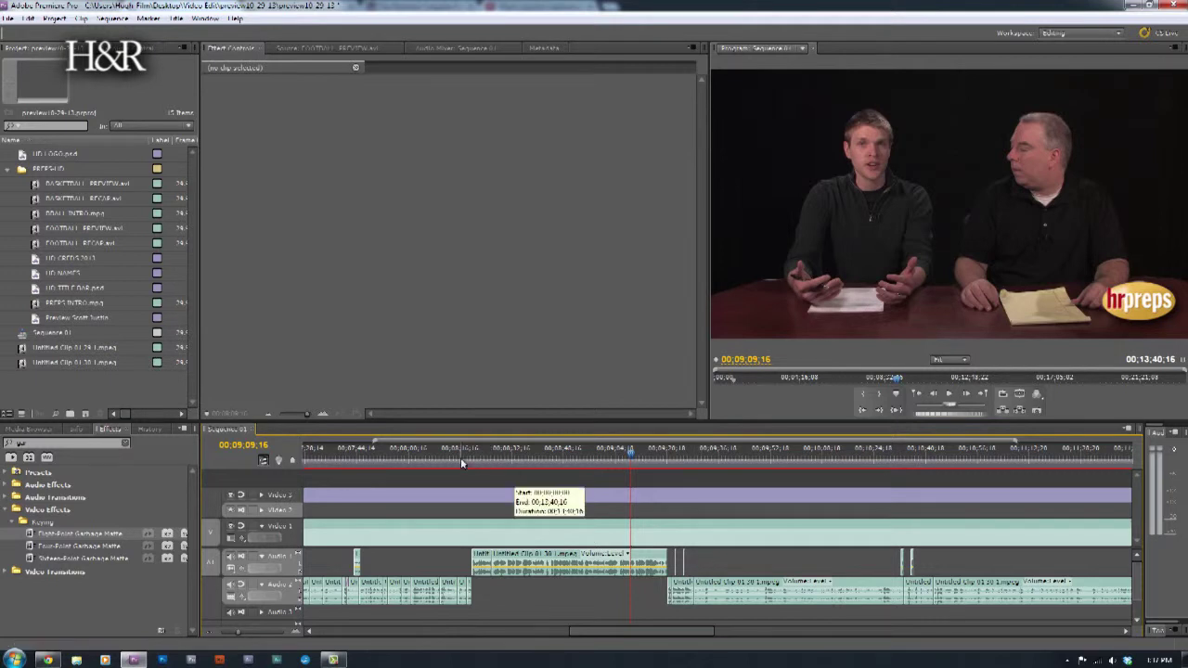
key(minus)
key(minus)
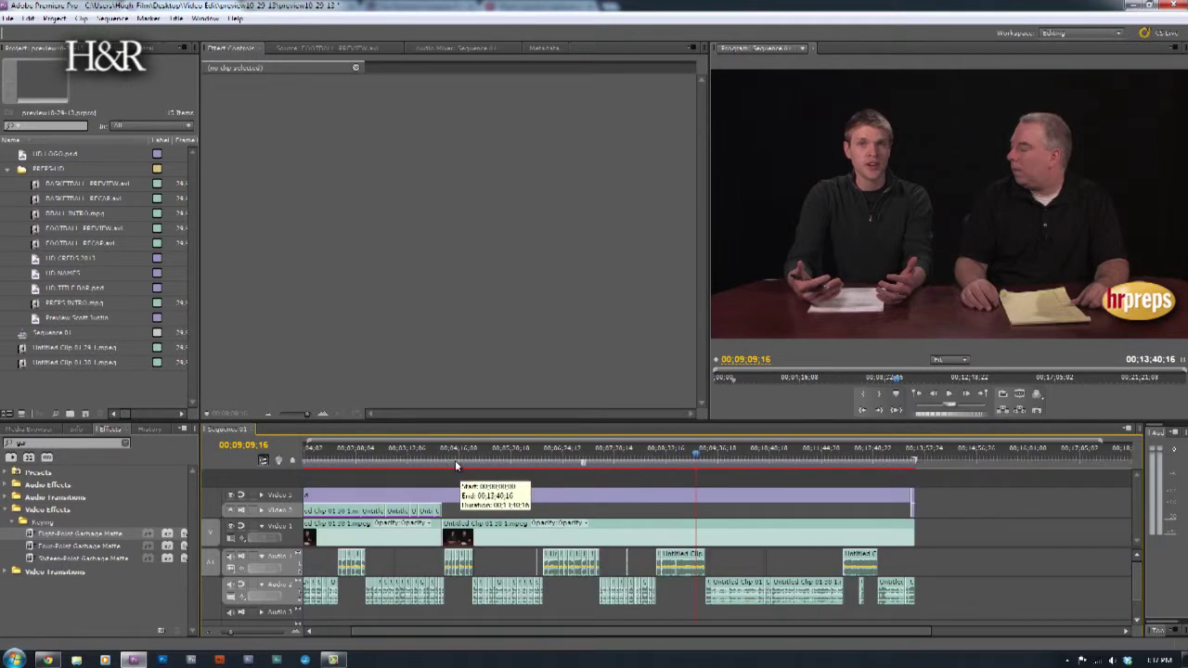
Step: Examine the short audio clips already cut near the start of the sequence, around 00;00;21;08
click(340, 455)
key(minus)
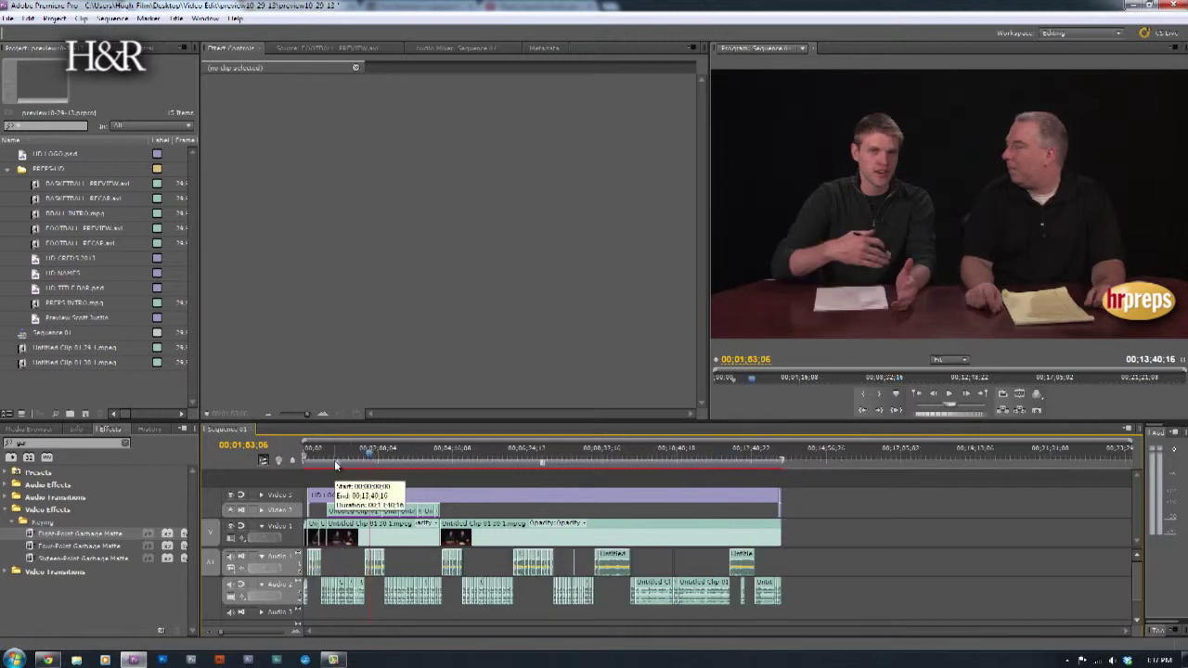
click(325, 459)
key(equal)
key(equal)
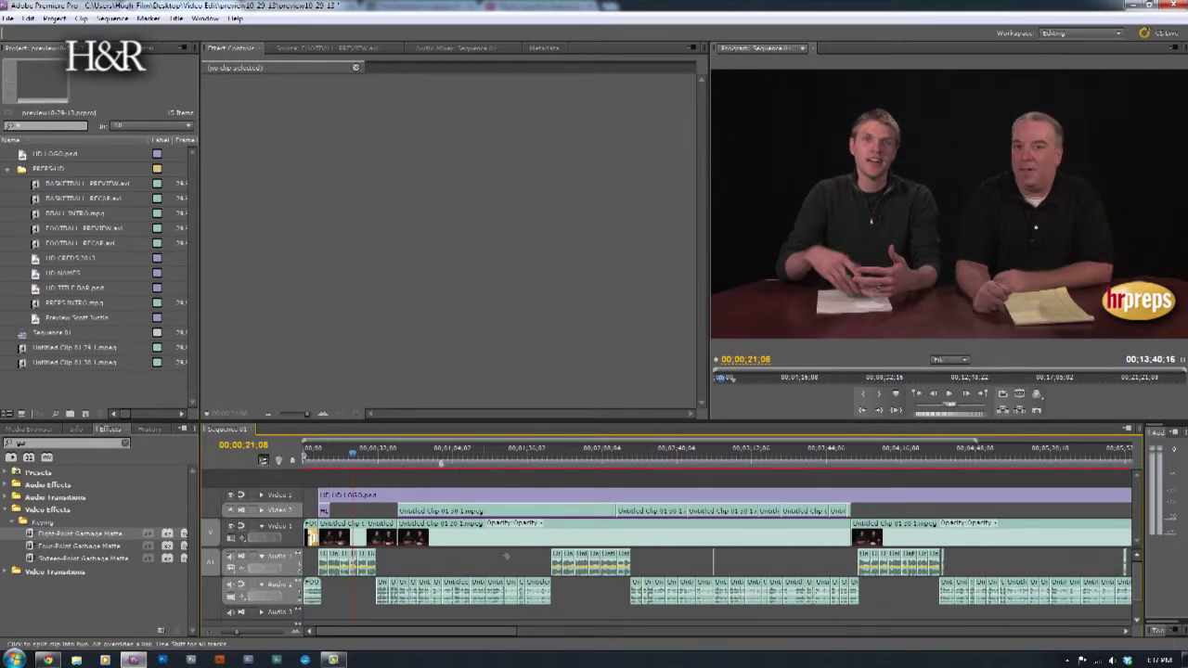
key(equal)
key(equal)
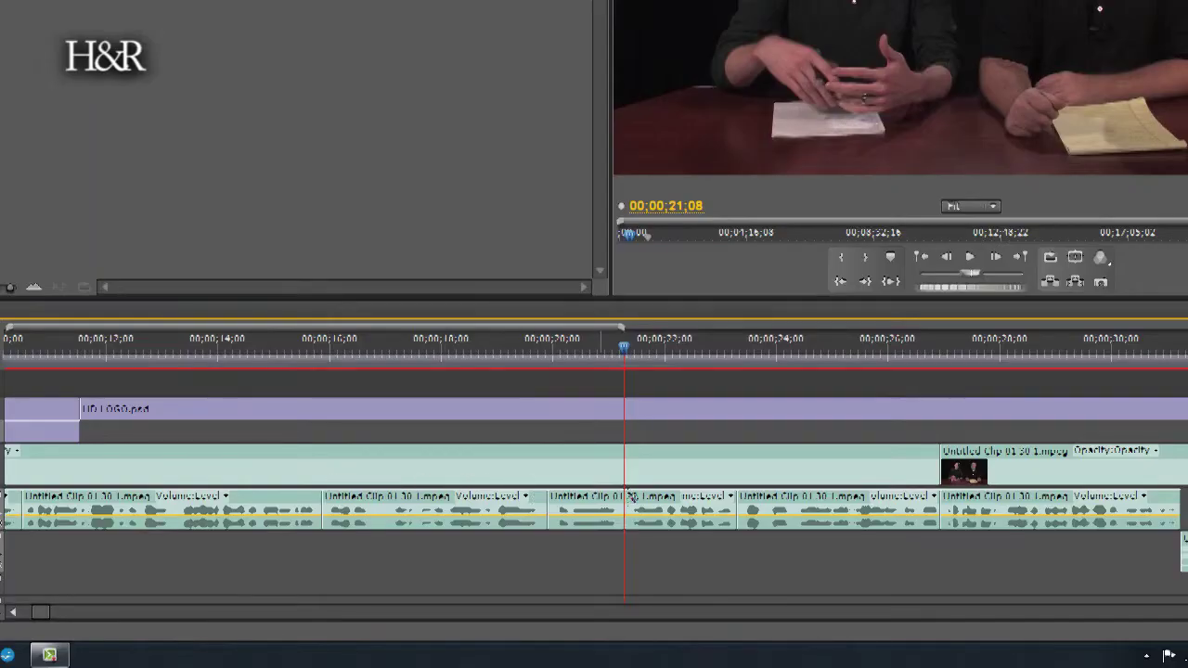
key(minus)
key(minus)
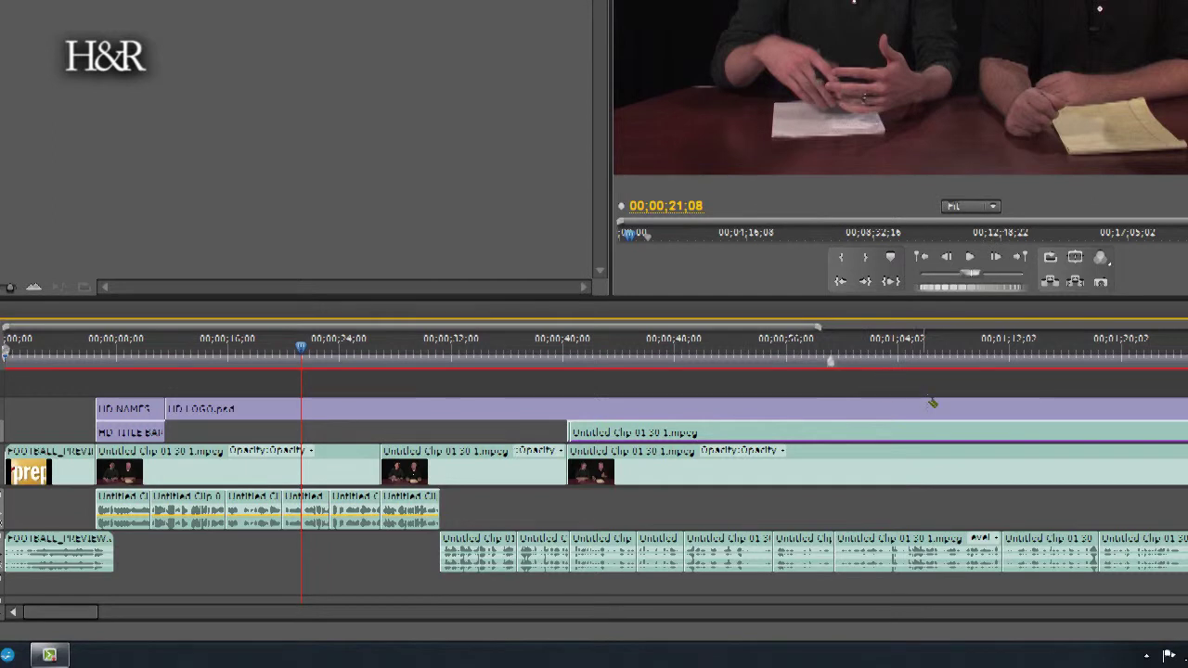
key(minus)
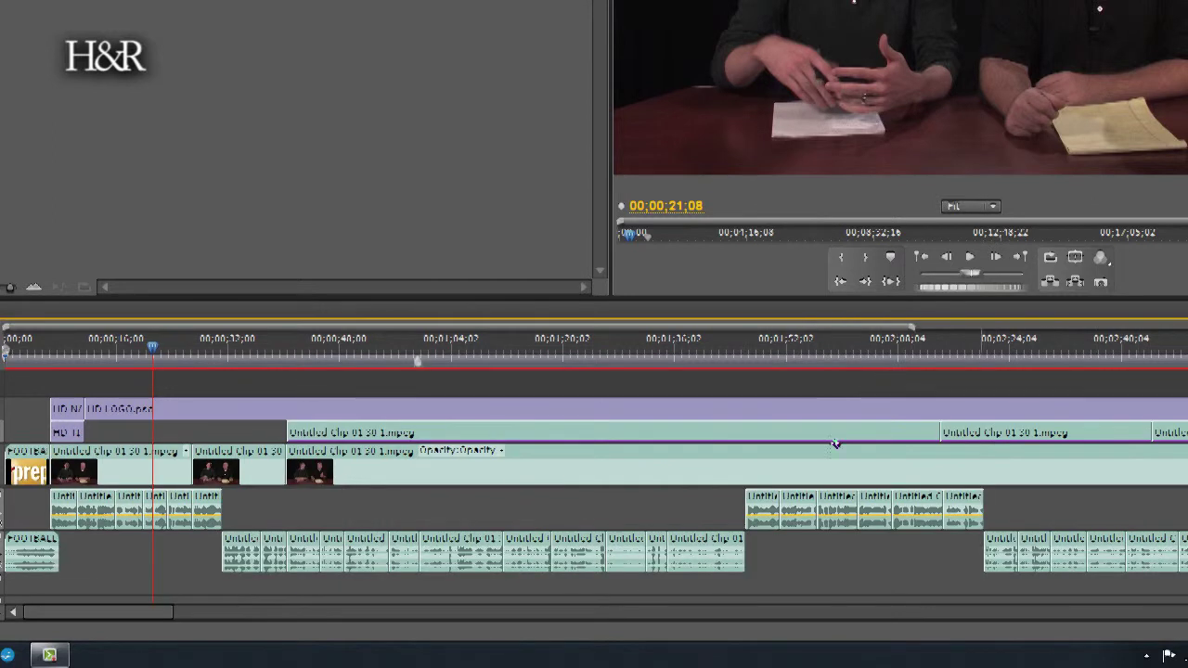
Step: Examine the split Audio 2 clips around 00;01;27;01 and how they alternate with the clips on Audio 1
click(612, 353)
key(equal)
key(equal)
key(equal)
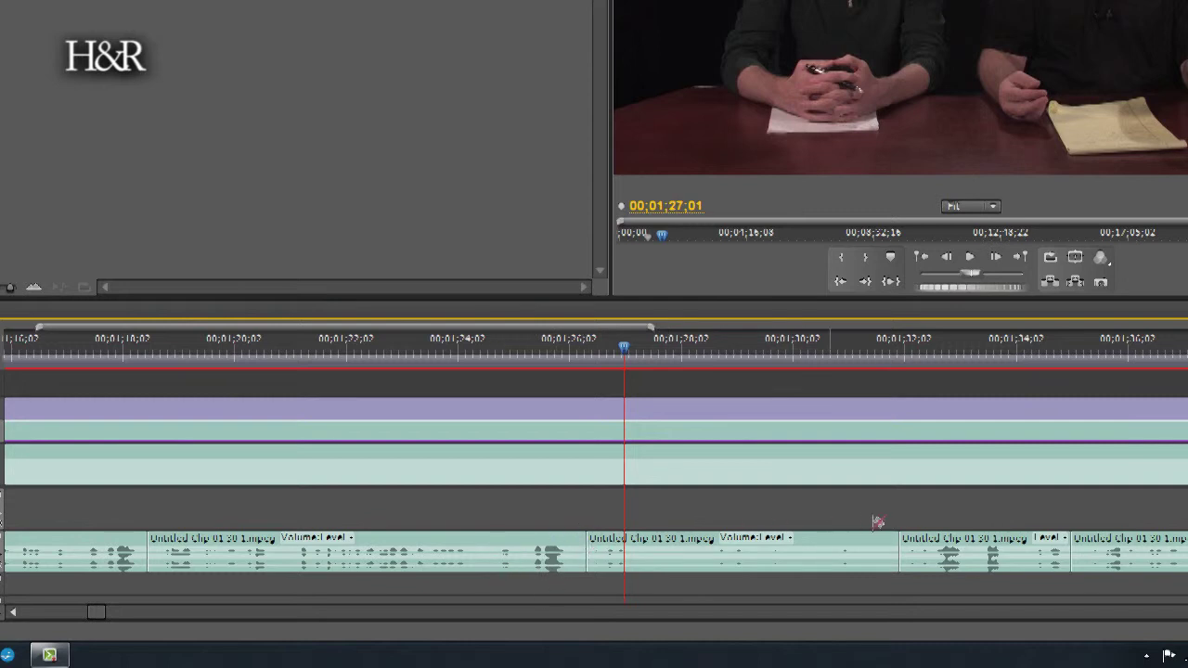
key(minus)
key(minus)
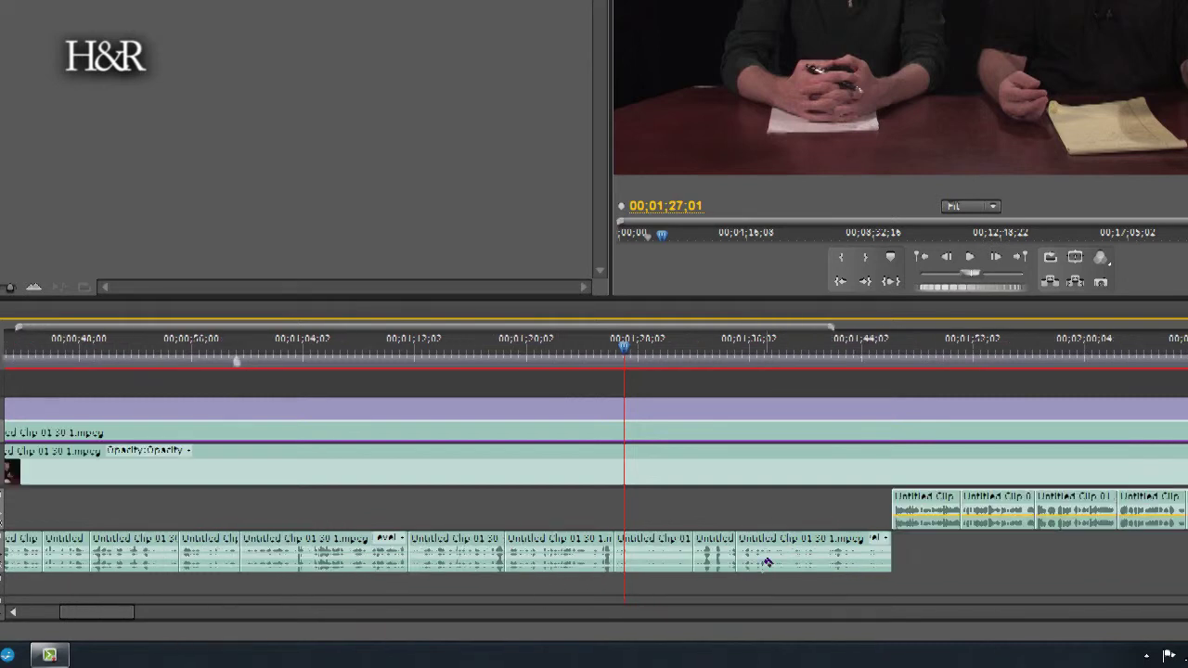
key(minus)
key(minus)
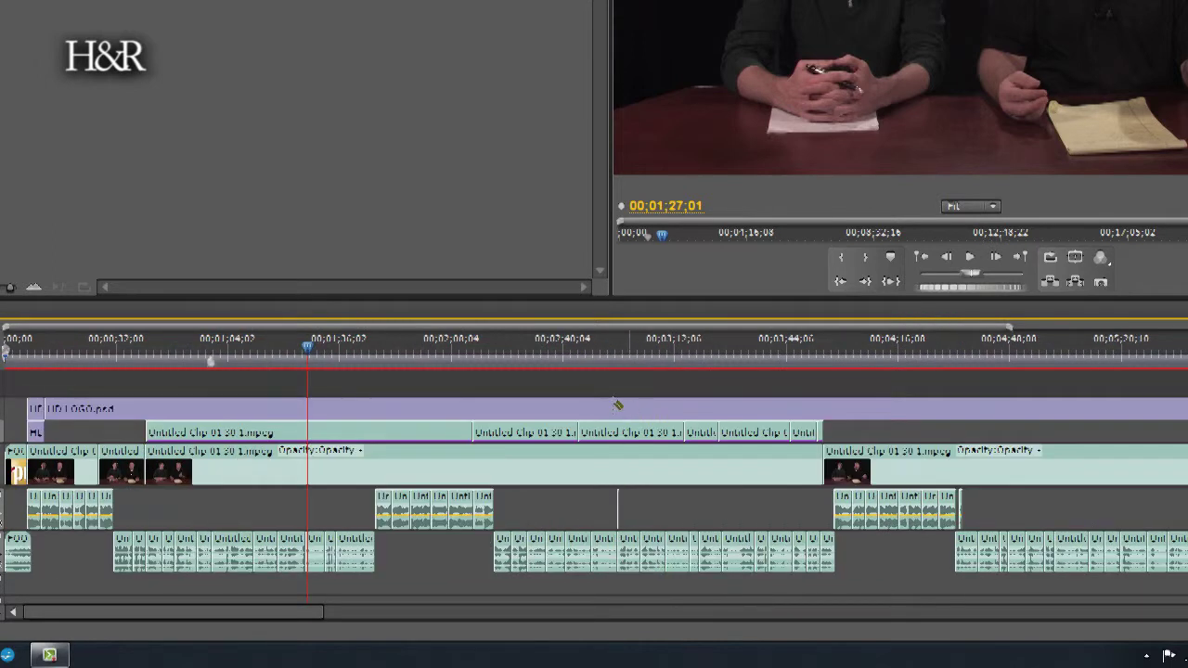
key(minus)
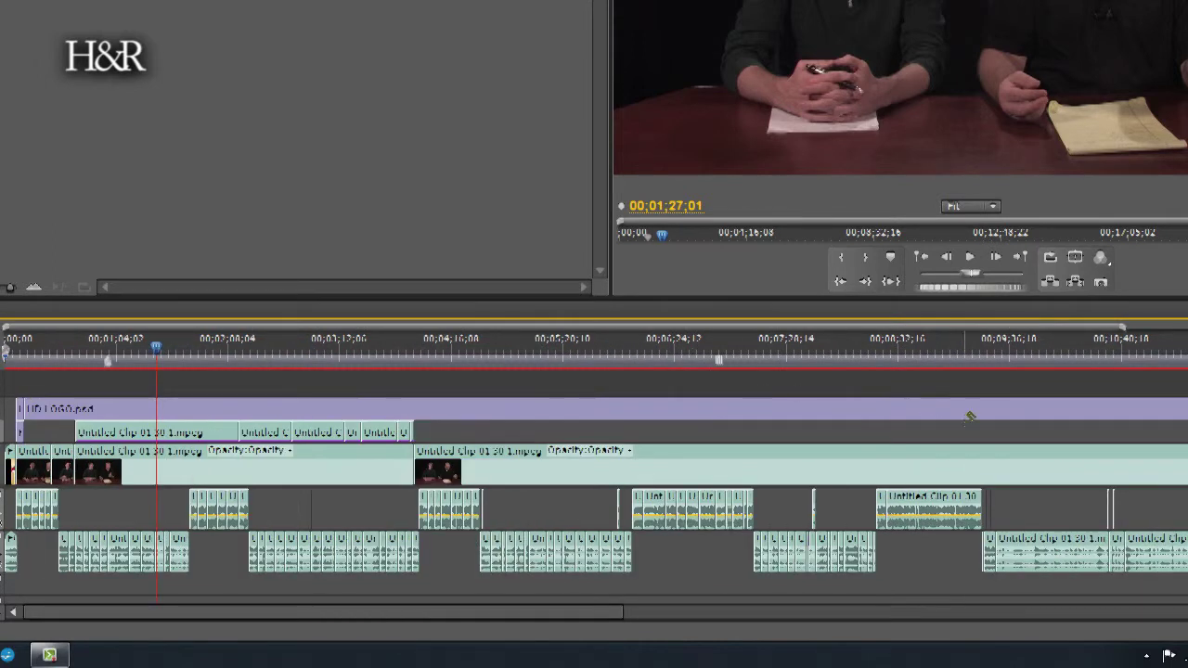
Step: Go to 00;09;44;19 and split the long Audio 2 clip with the Razor tool at about 00;09;50, just before the louder speech
key(minus)
click(516, 341)
key(equal)
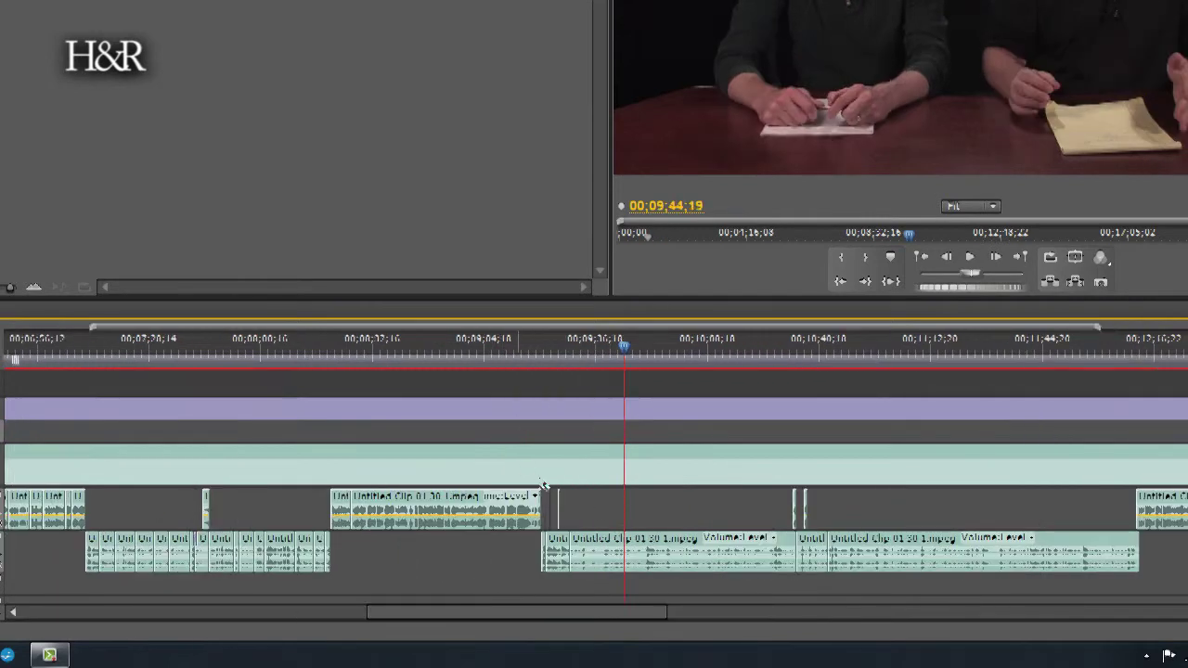
key(equal)
key(equal)
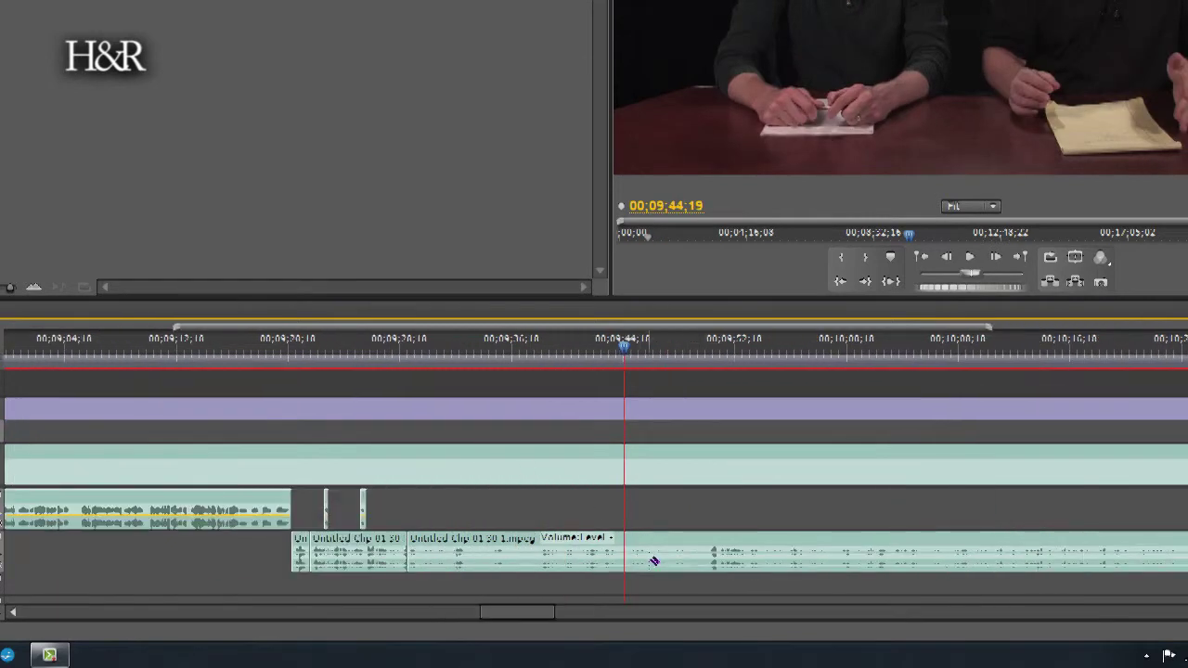
click(709, 549)
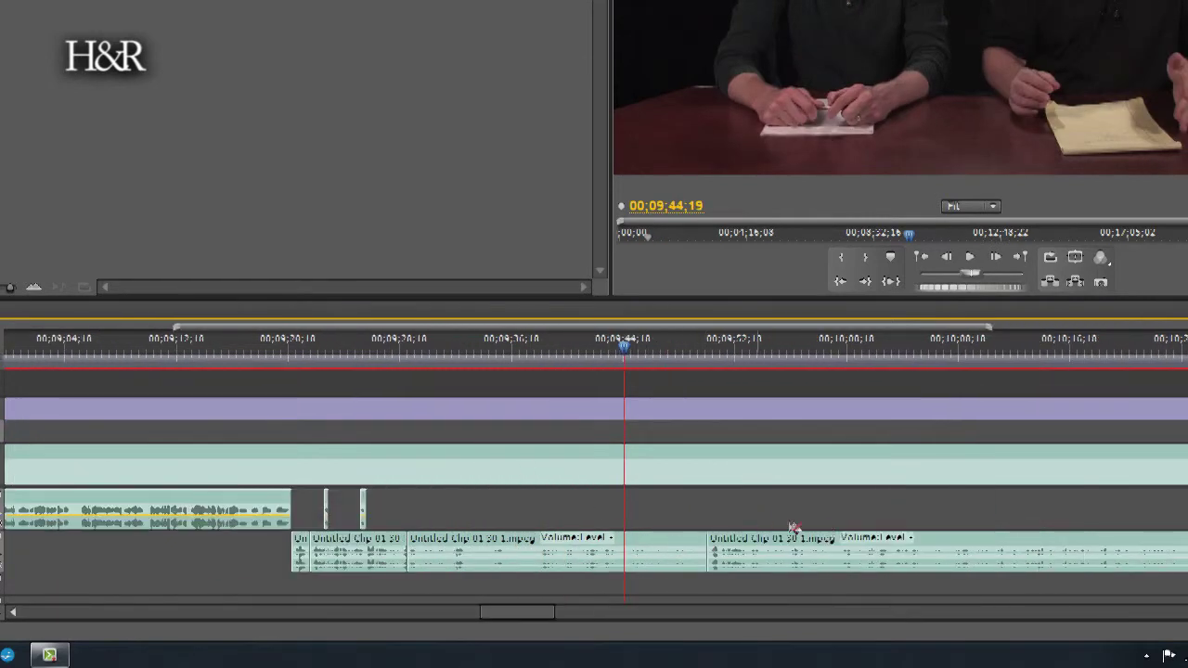
Step: Split the Audio 2 clip with the Razor tool at about 00;10;01 and 00;10;09, in the pauses between phrases
click(846, 364)
key(equal)
key(equal)
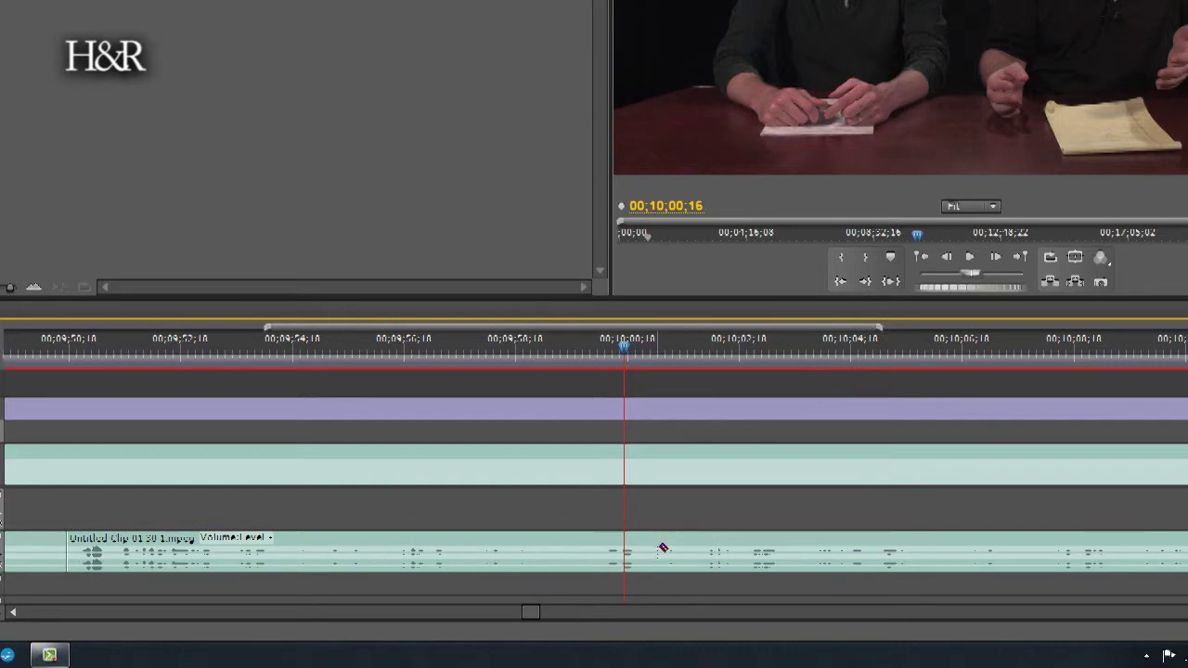
click(658, 549)
click(1122, 553)
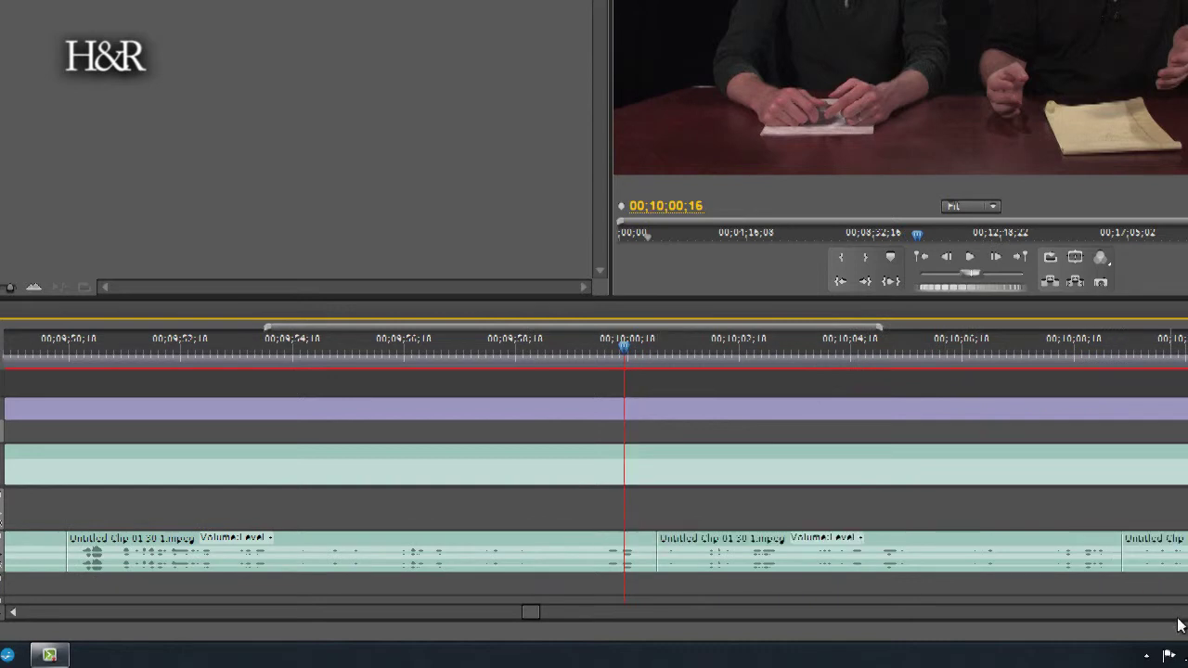
Step: Split the Audio 2 clip at the speech pauses at about 00;10;18, 00;10;27, 00;10;43, 00;10;48 and 00;10;52
click(1178, 616)
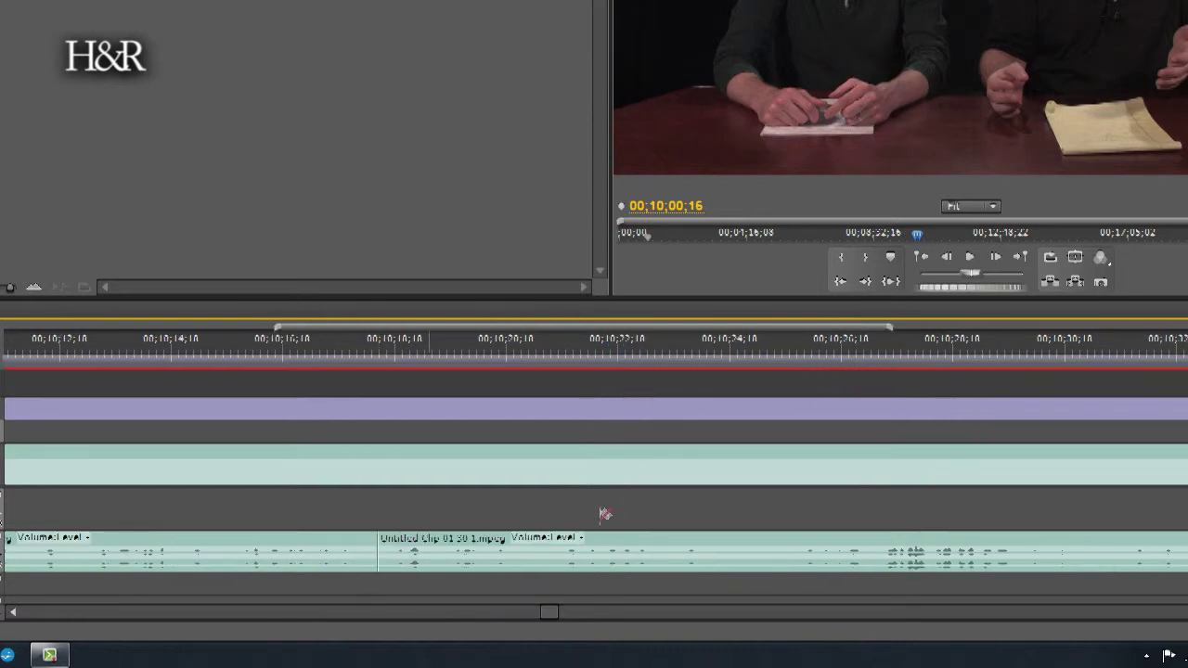
click(875, 546)
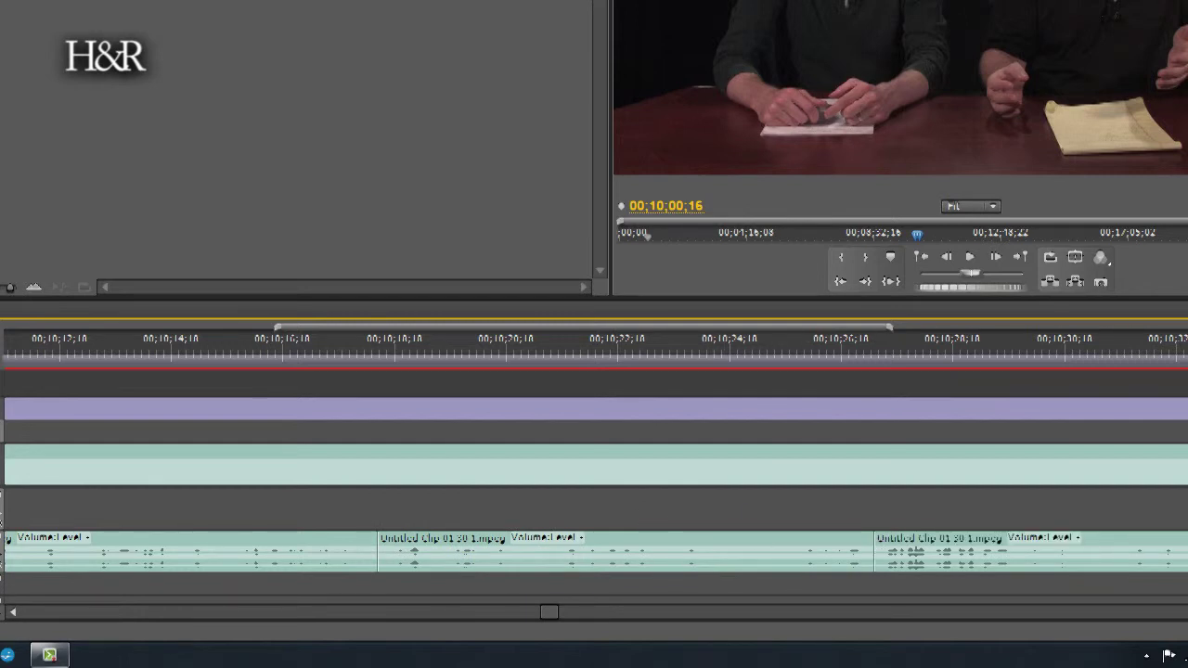
scroll(594, 473, right, 5)
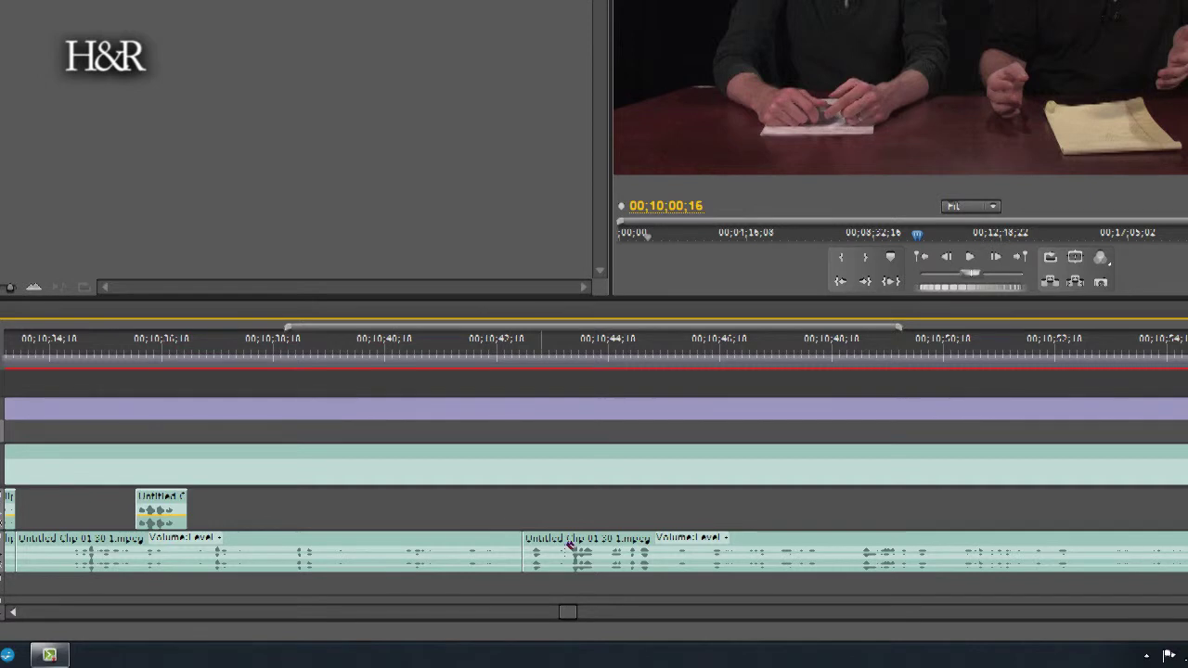
click(843, 557)
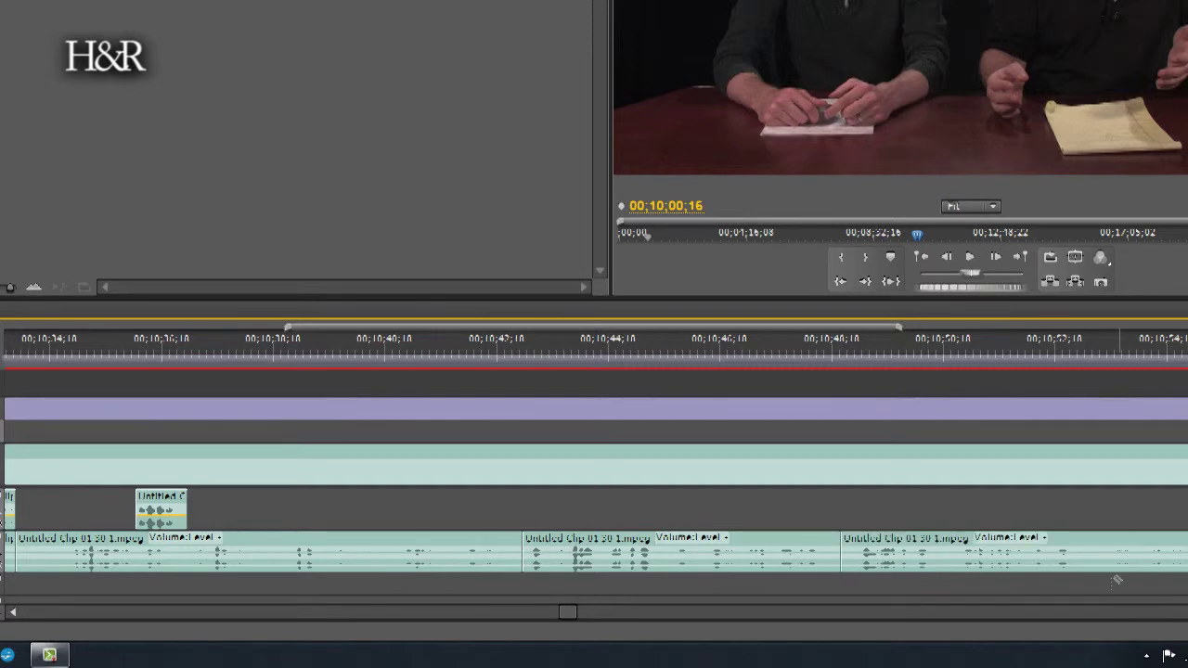
click(1055, 553)
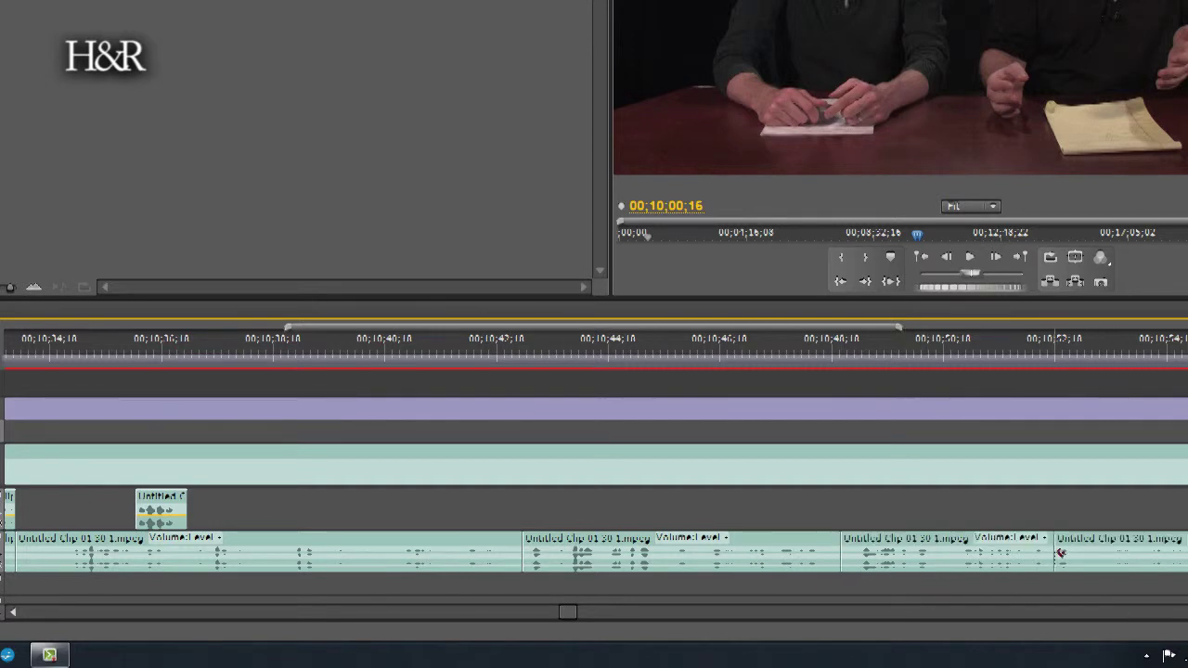
Step: Split the Audio 2 clip at the speech pauses at about 00;10;56, 00;10;58 and 00;11;02
scroll(595, 473, down, 3)
scroll(595, 473, down, 3)
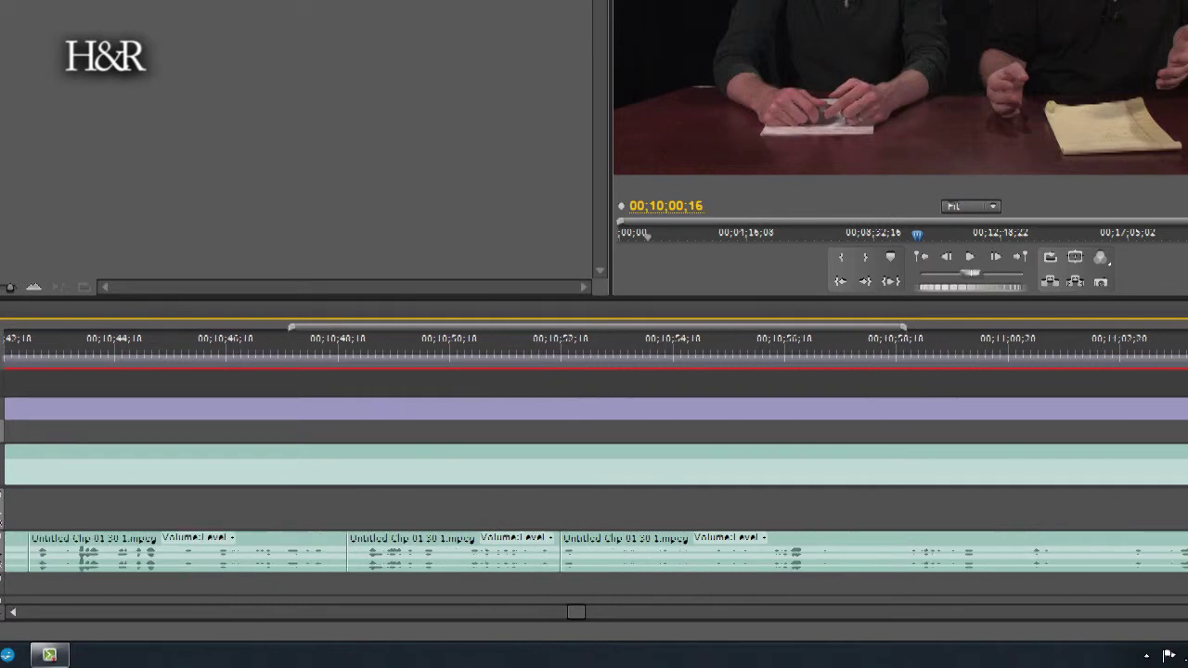
click(763, 550)
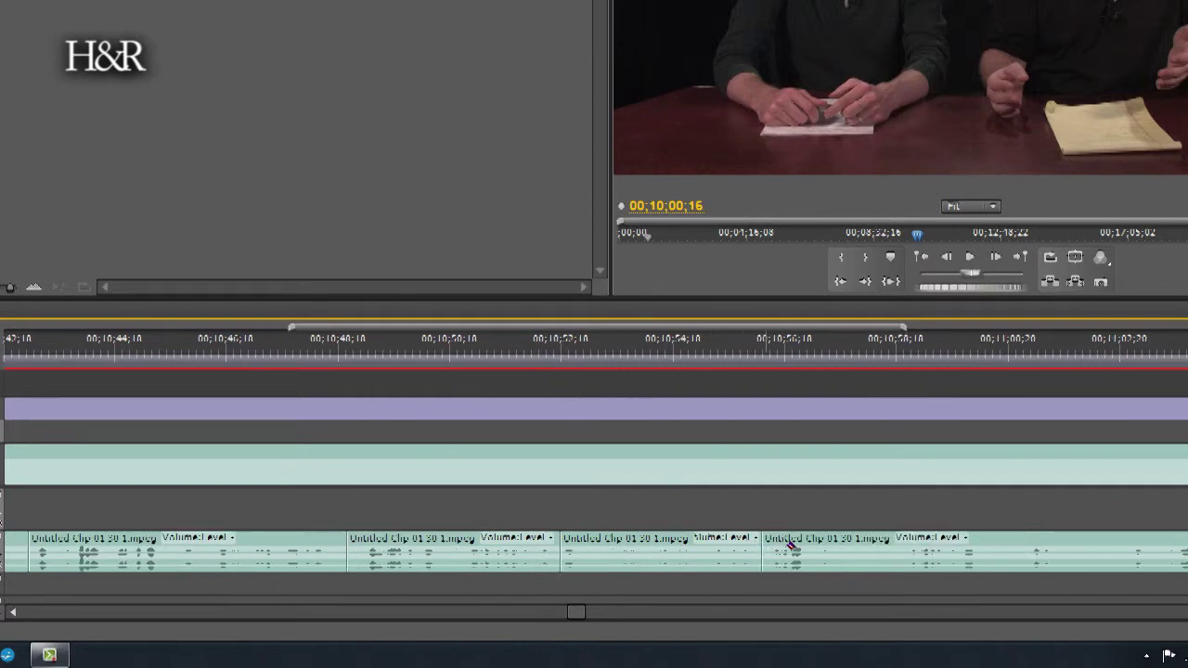
click(899, 549)
click(1104, 554)
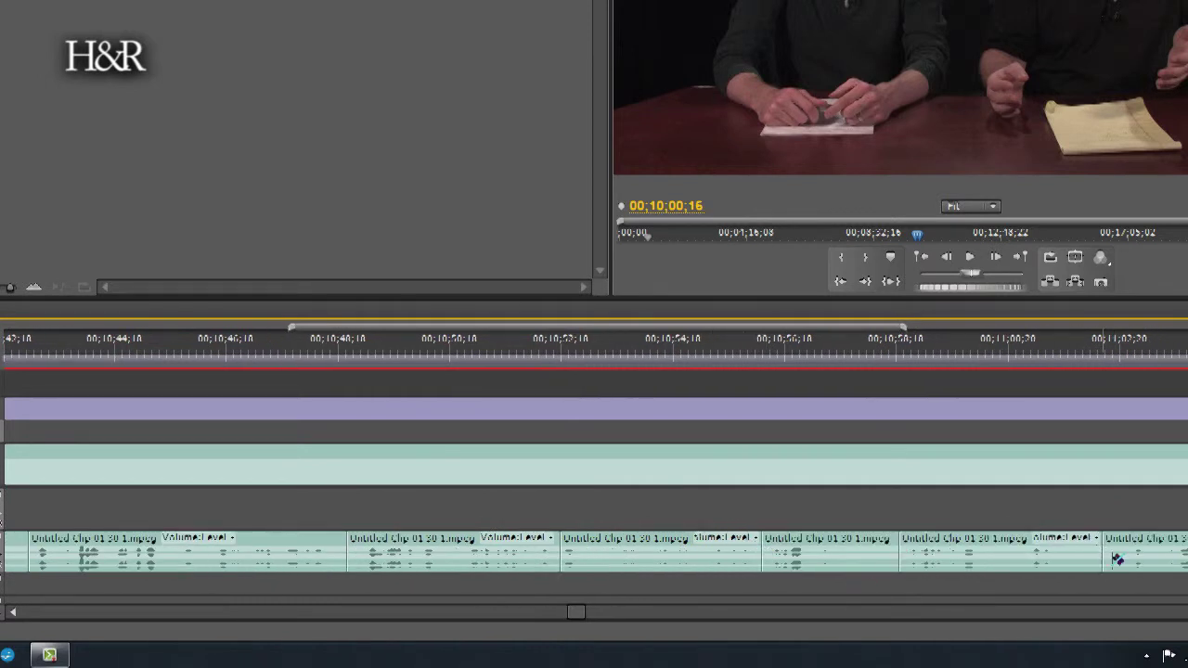
Step: Split the Audio 2 clip at the speech pauses at about 00;11;05, 00;11;09 and 00;11;12
scroll(594, 474, down, 6)
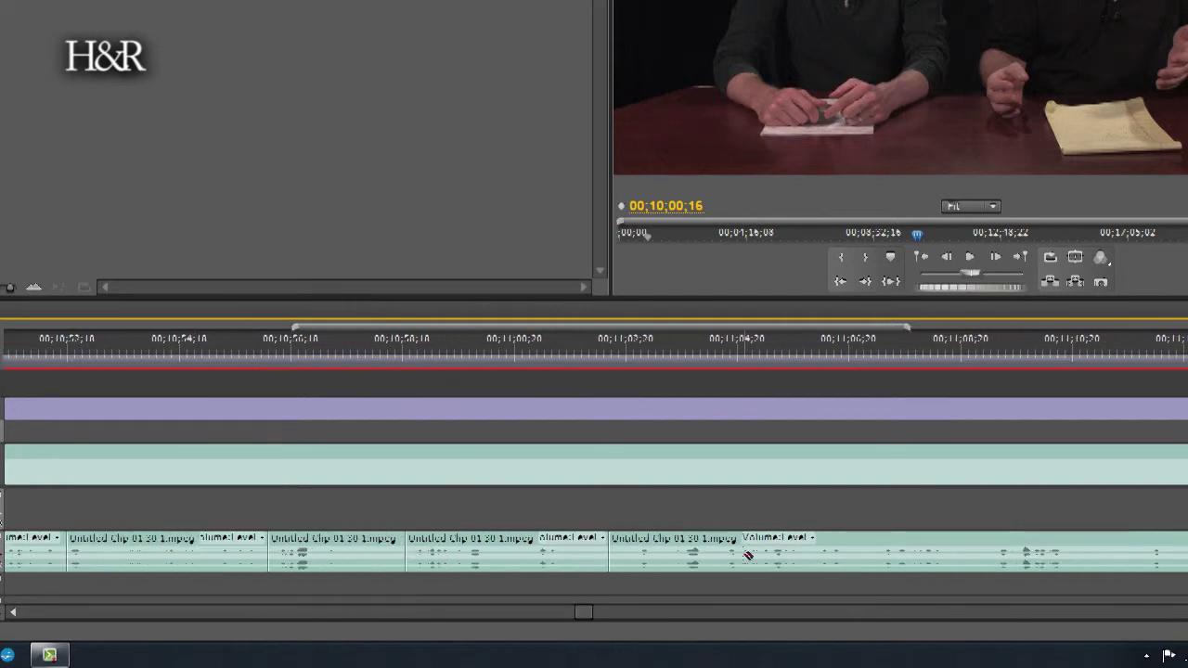
click(805, 552)
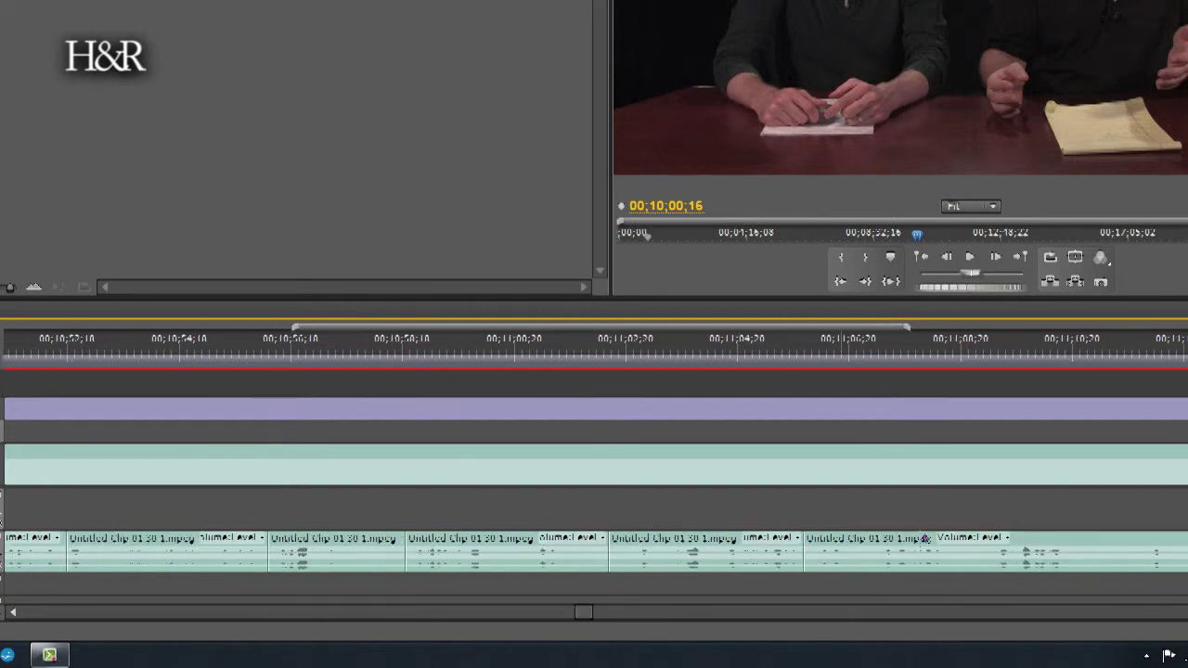
click(980, 552)
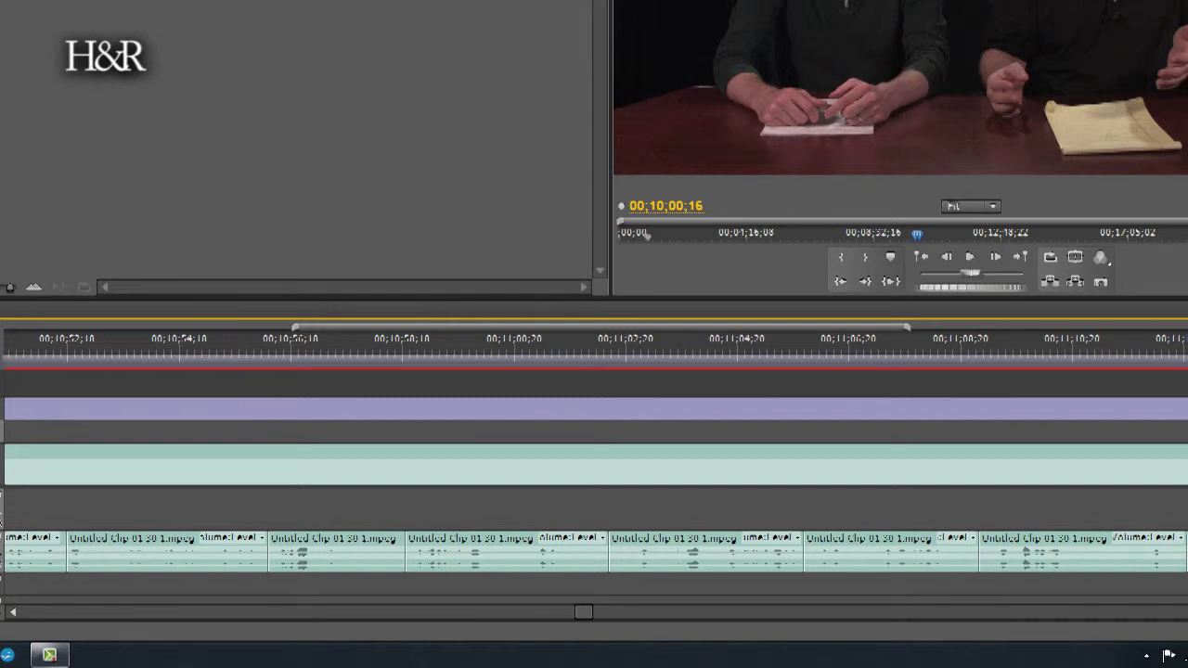
scroll(934, 594, down, 6)
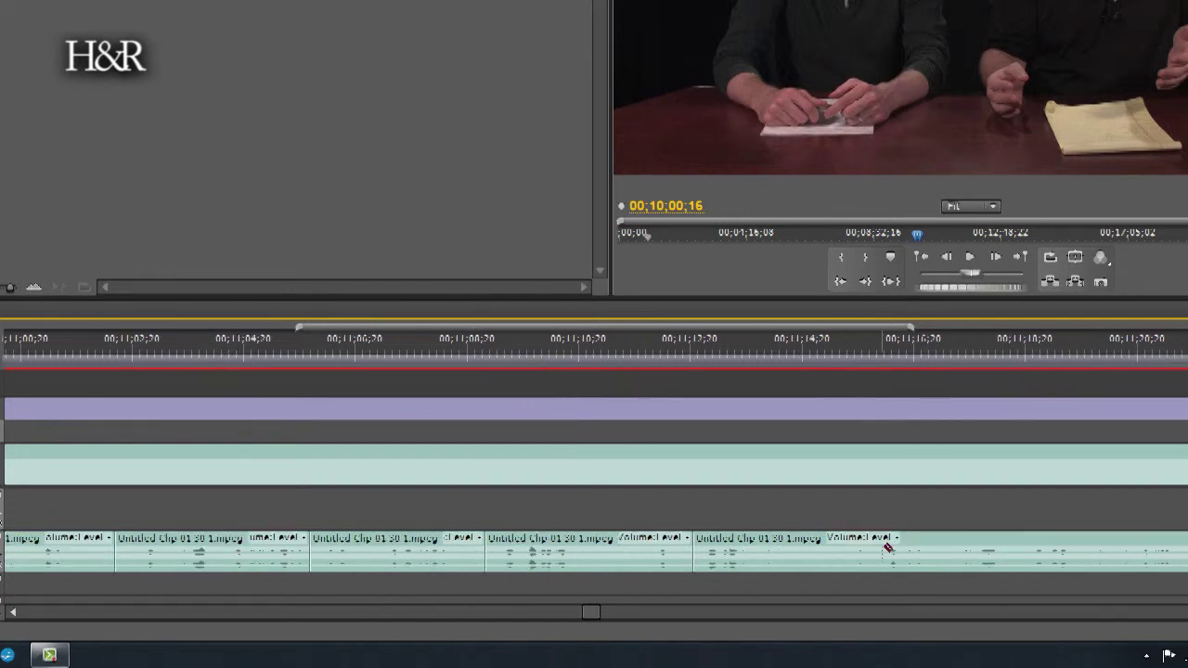
Step: Split the Audio 2 clip at the speech pauses at about 00;11;18, 00;11;24, 00;11;30 and 00;11;35
click(1012, 552)
scroll(1114, 575, down, 3)
scroll(833, 585, down, 3)
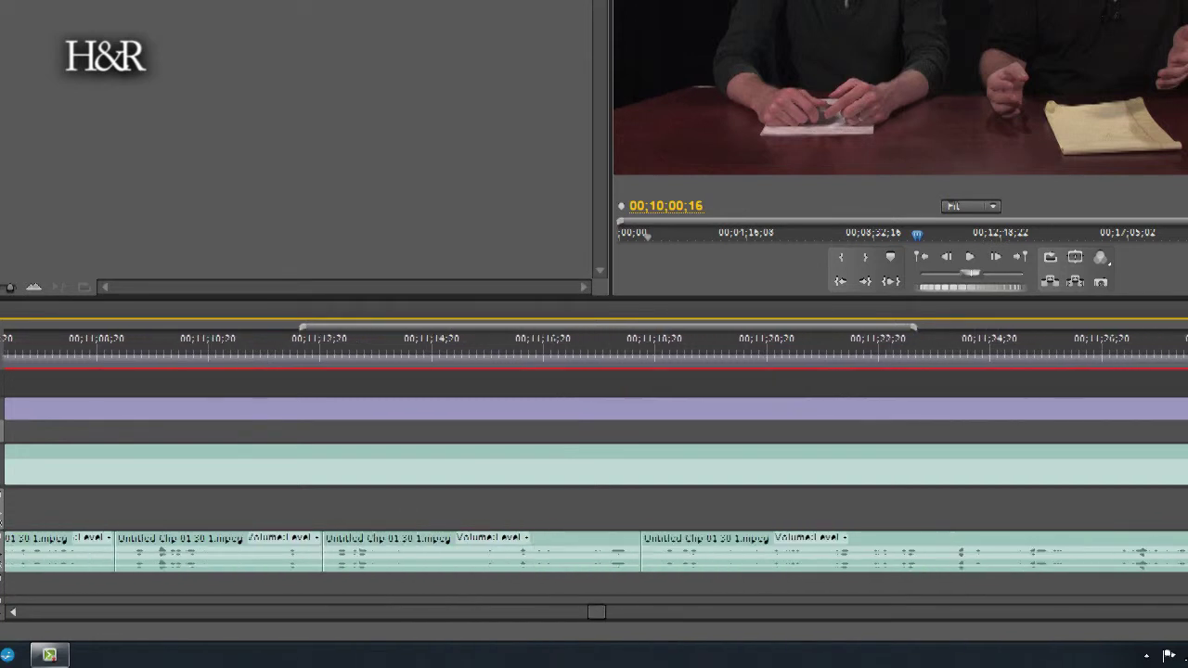
click(818, 542)
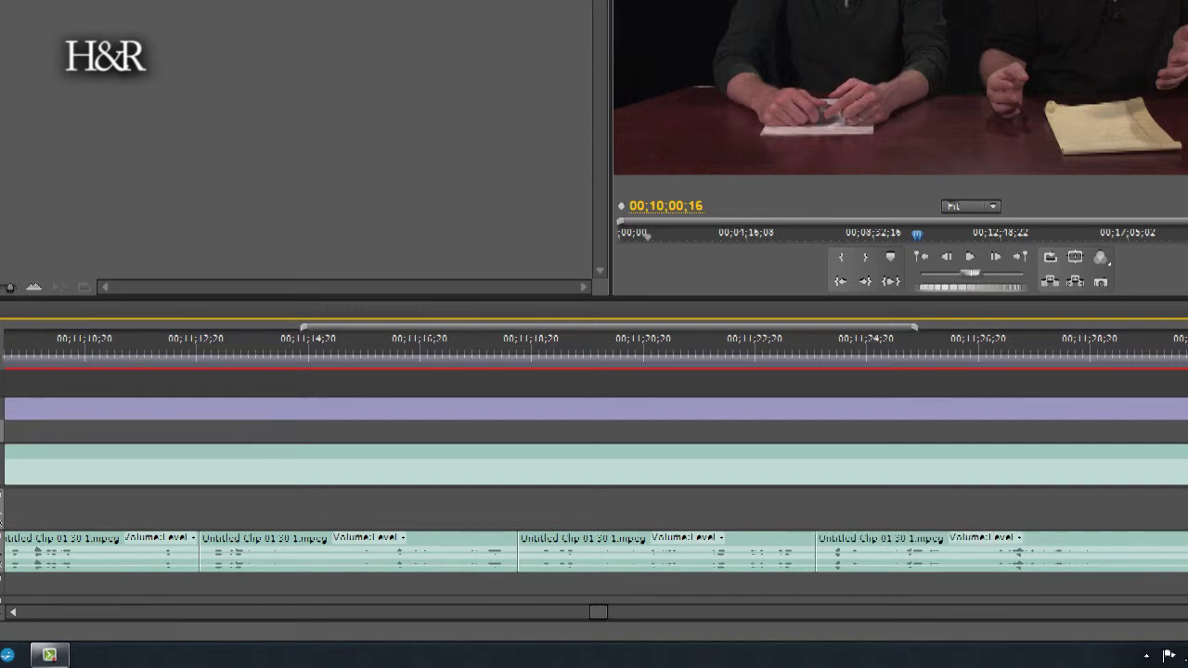
click(1170, 553)
scroll(1169, 553, down, 6)
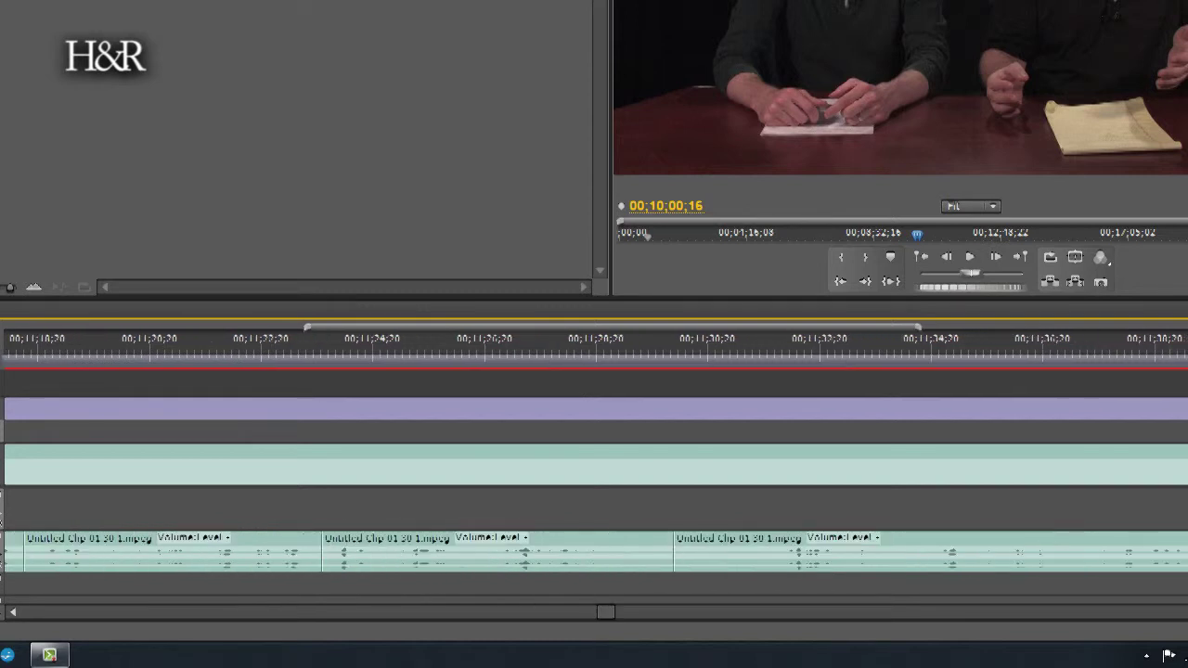
click(975, 552)
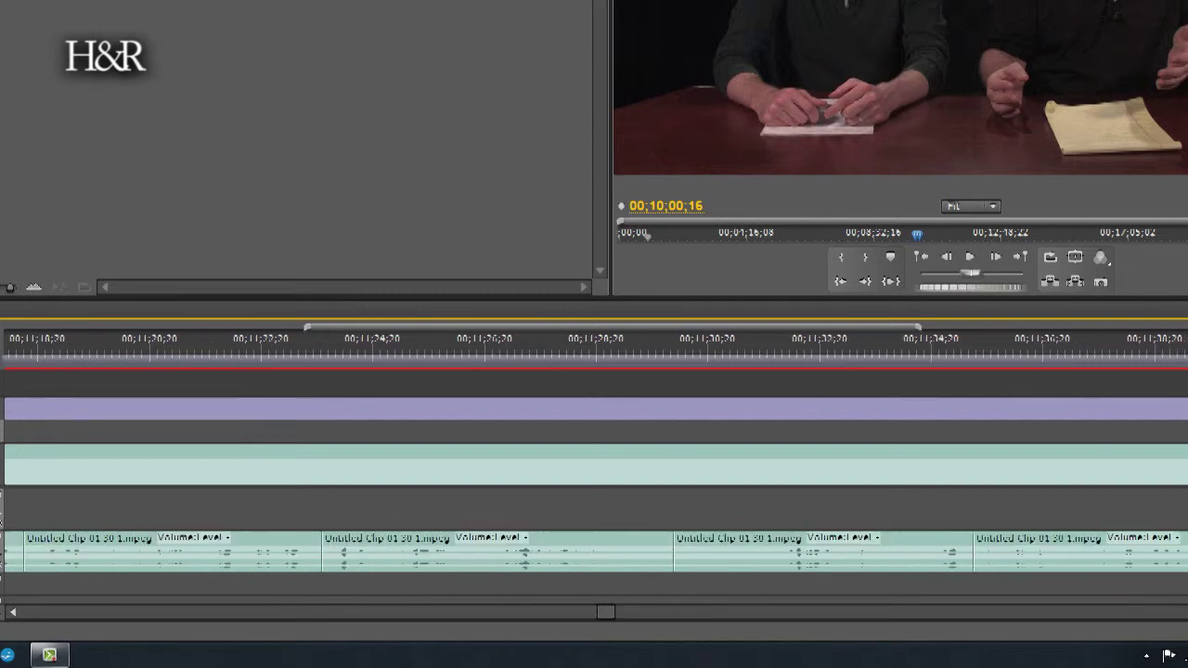
Step: Split the Audio 2 clip at the speech pauses at about 00;11;40, 00;11;45, 00;11;50 and 00;11;55
scroll(974, 552, down, 6)
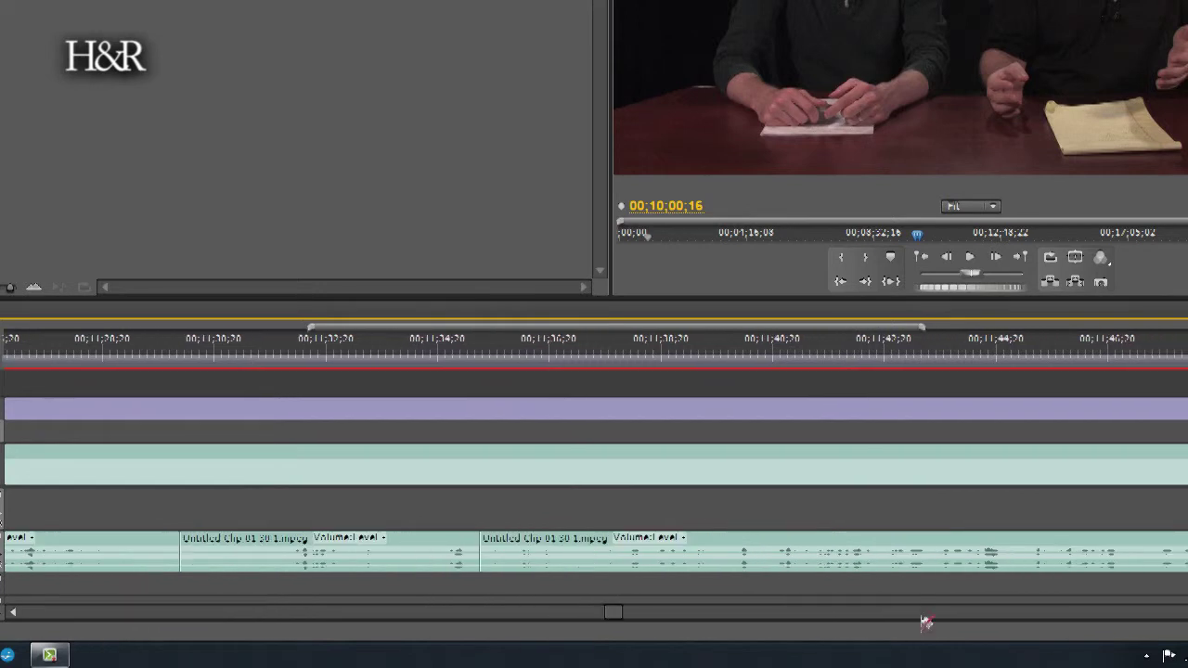
click(767, 550)
click(1030, 550)
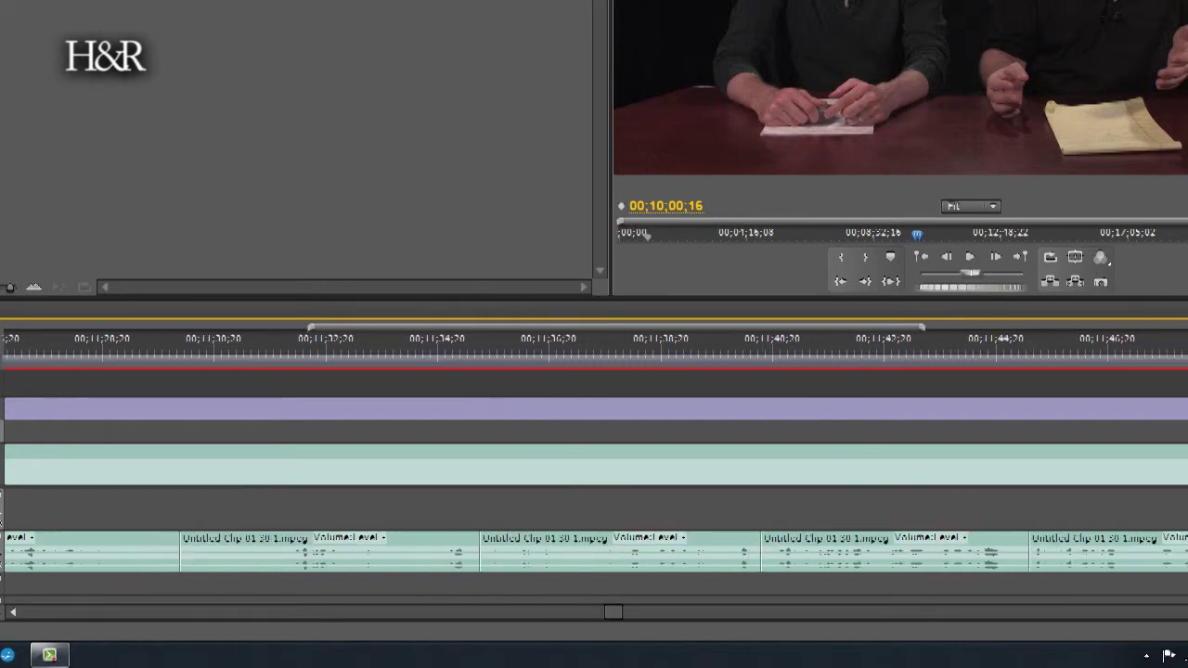
scroll(1029, 552, down, 6)
click(790, 551)
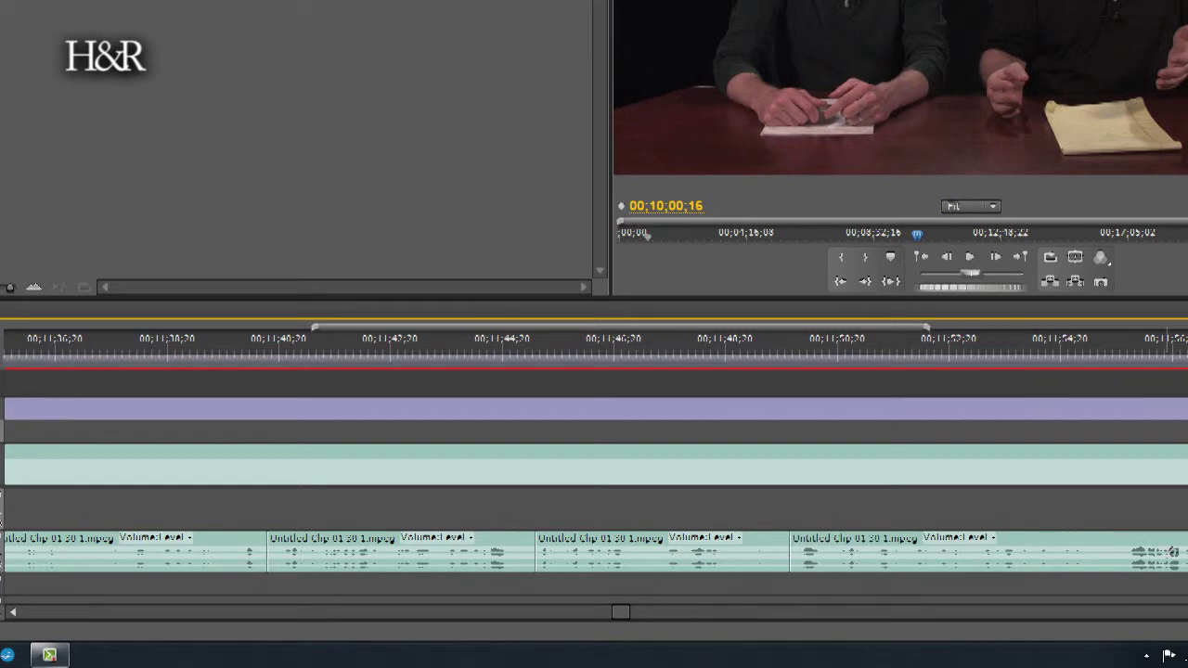
click(1097, 552)
scroll(387, 501, down, 9)
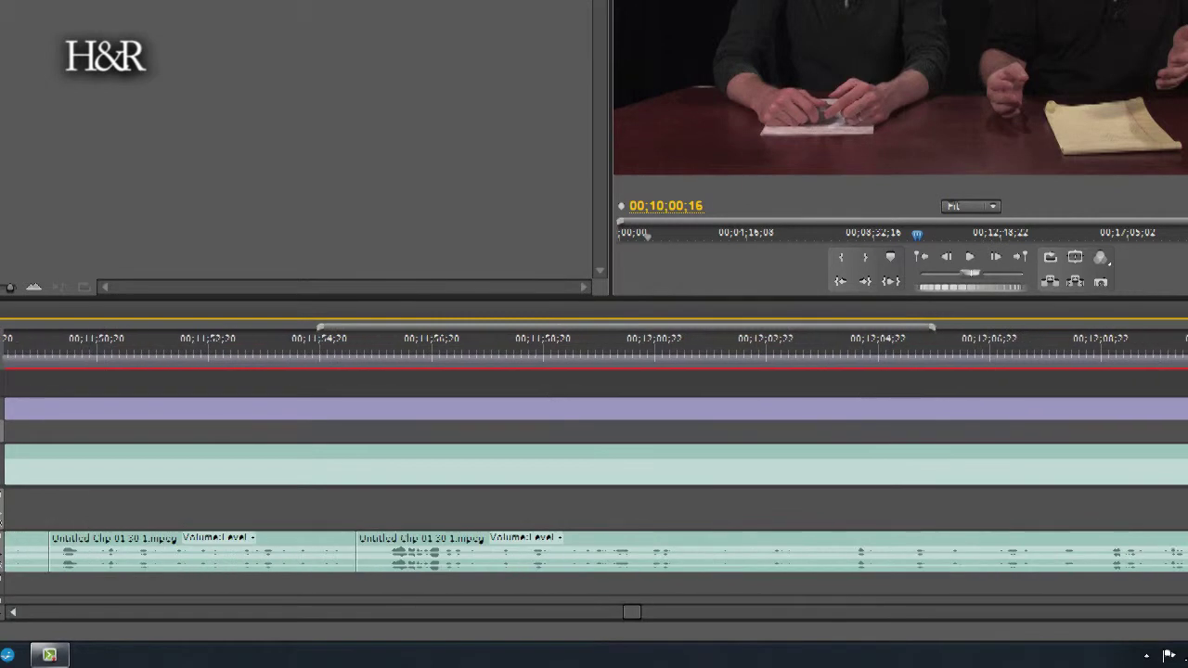
Step: Split the Audio 2 clip at the speech pauses at about 00;11;59, 00;12;03 and 00;12;10
click(562, 552)
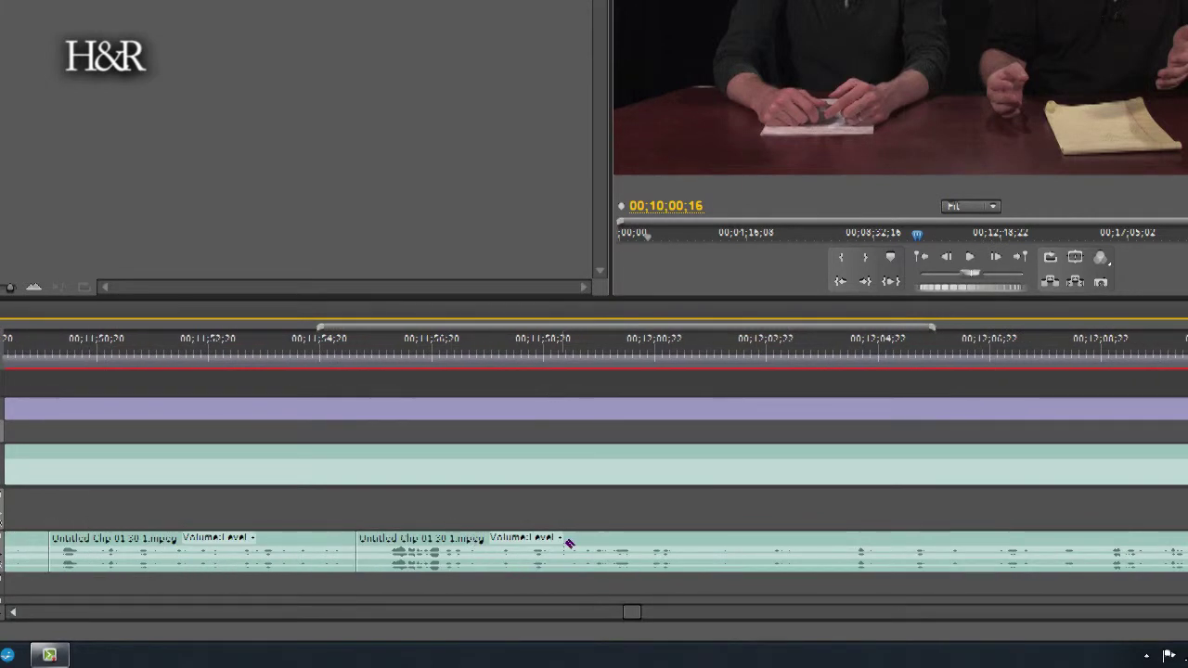
click(806, 551)
click(1152, 551)
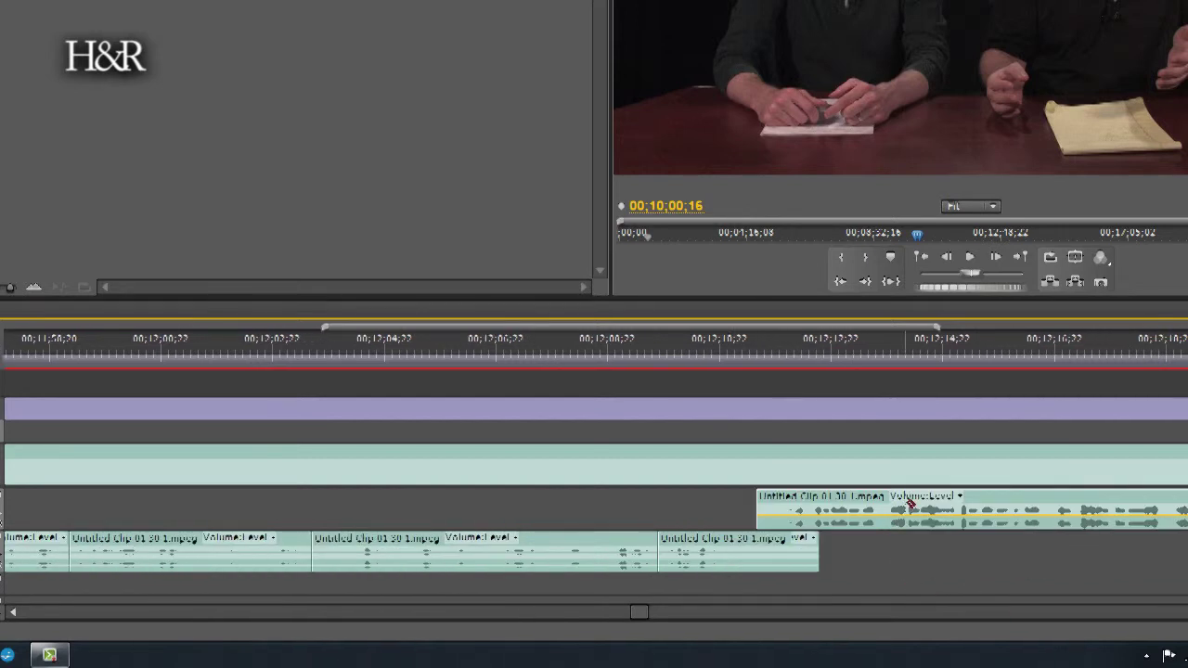
Step: Split the other host's Audio 1 clip at the speech pauses at about 00;12;14, 00;12;19, 00;12;24 and 00;12;27
click(881, 509)
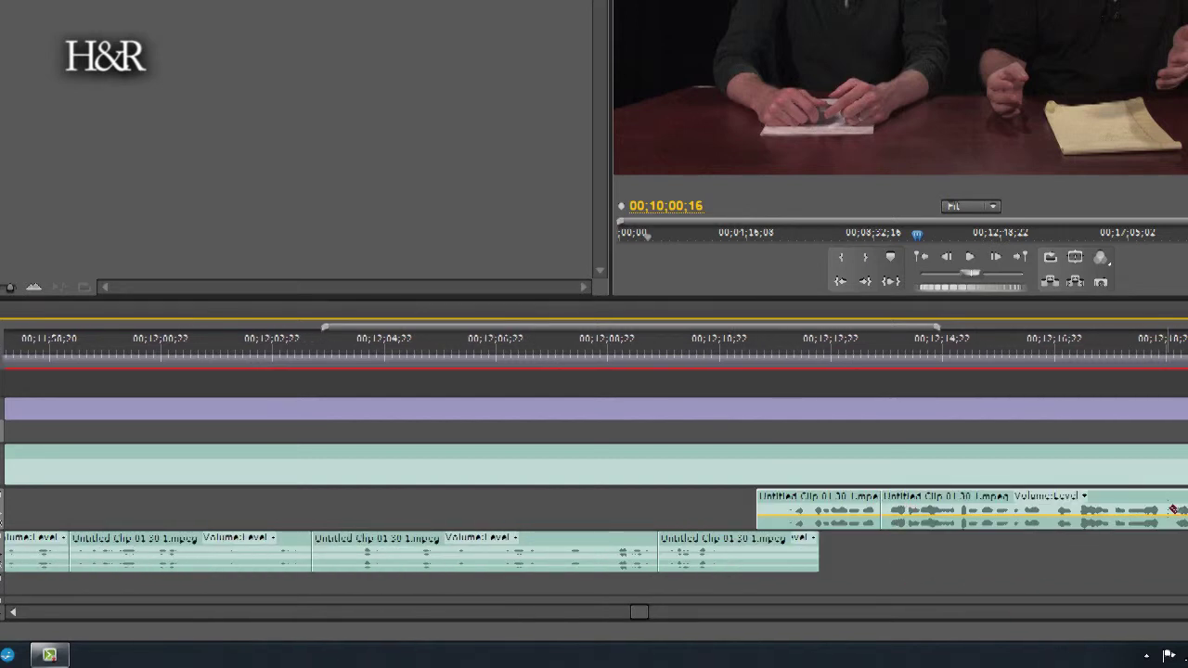
scroll(649, 511, down, 5)
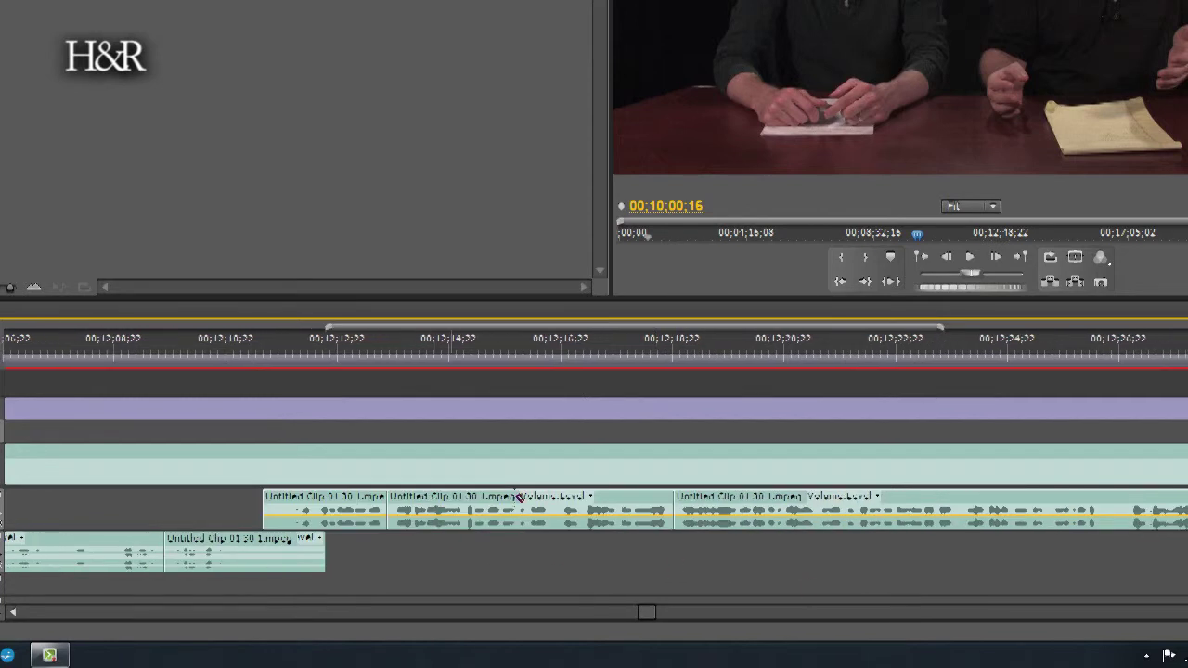
click(955, 507)
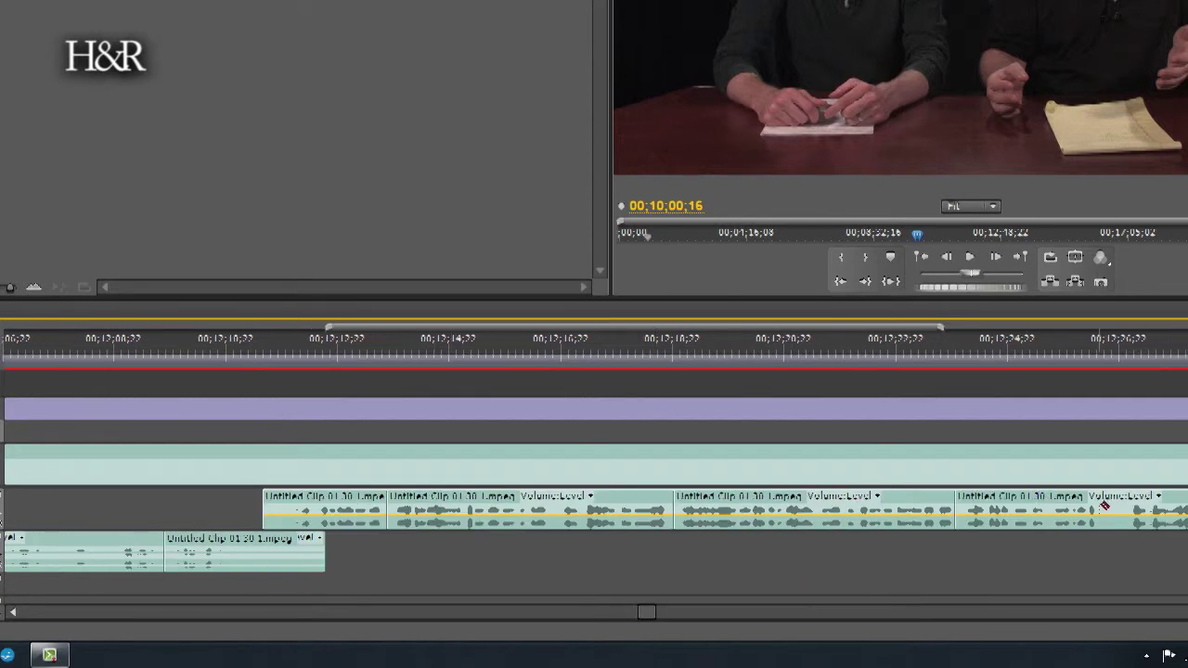
click(1107, 507)
scroll(634, 513, down, 7)
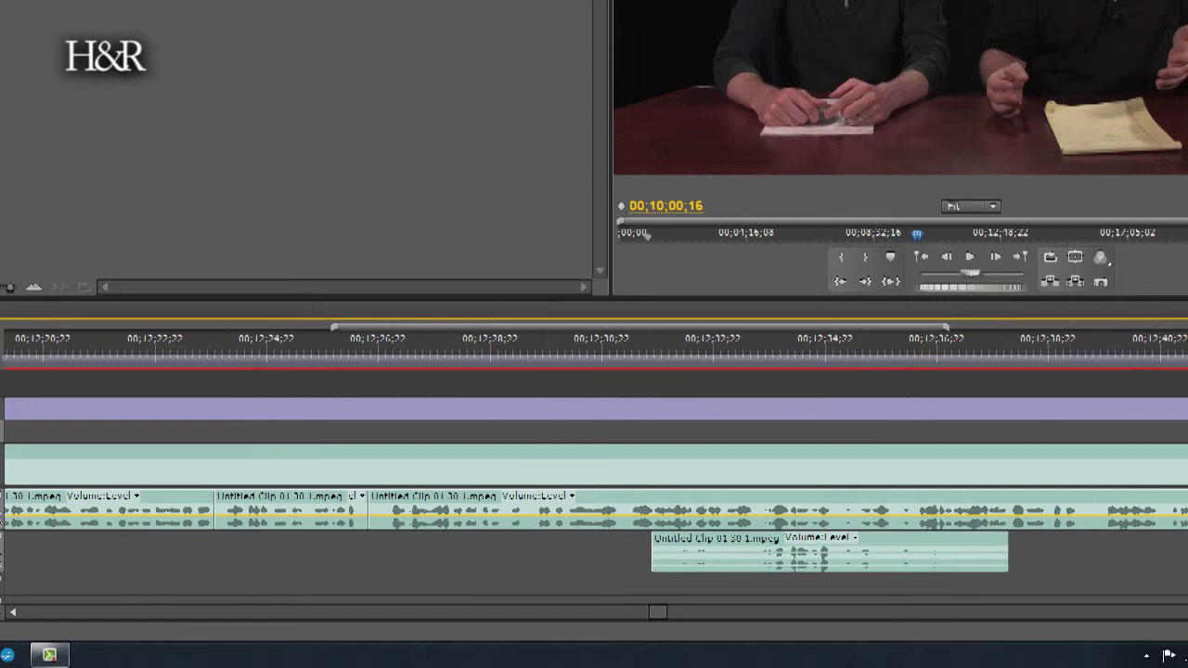
Step: Split the Audio 1 clip at about 00;12;31, 00;12;35 and 00;12;39, and continue cutting at speech pauses to the end of the sequence
click(628, 507)
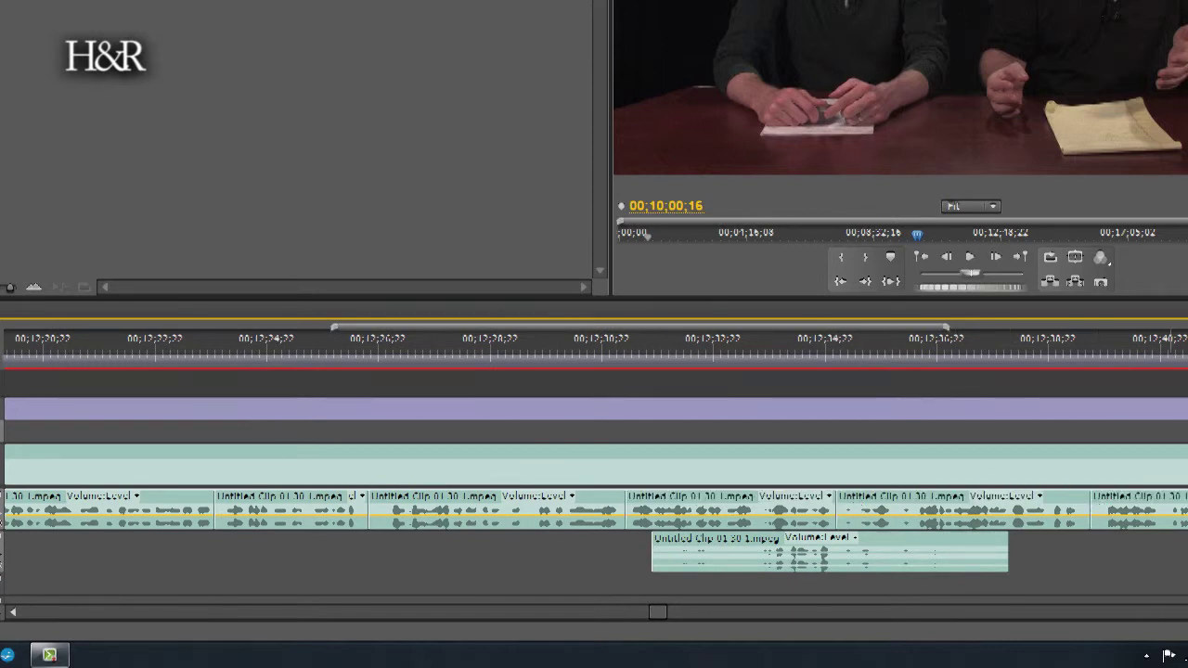
scroll(1095, 506, down, 10)
scroll(870, 557, down, 6)
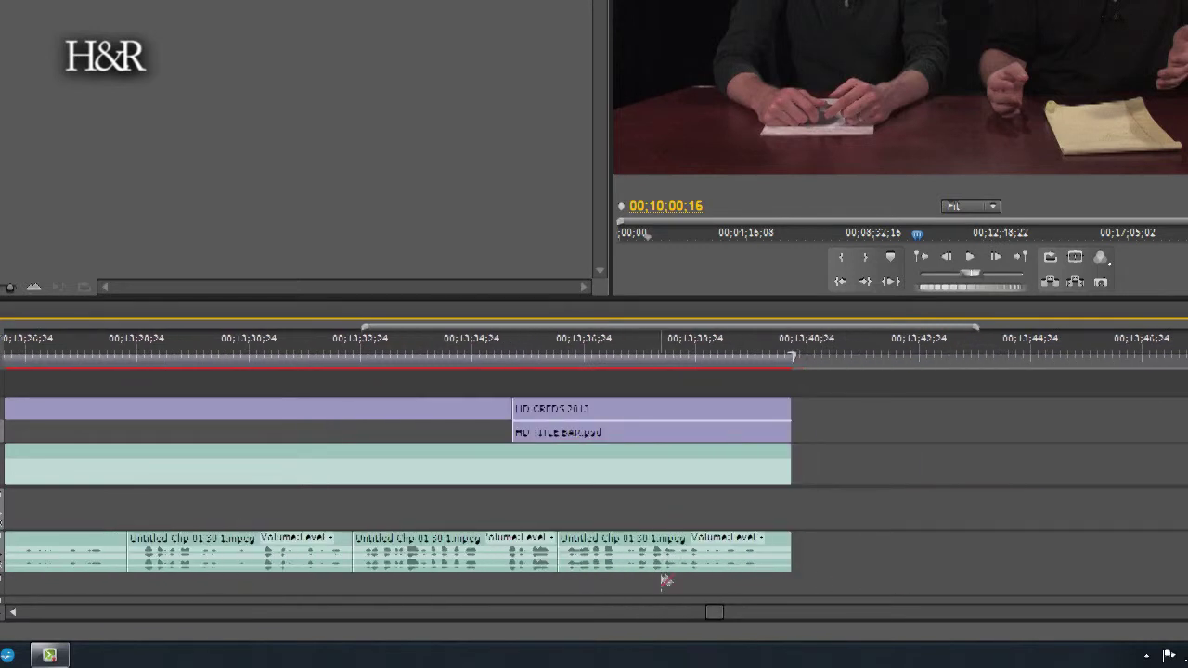
Step: Select all the cut clips on both audio tracks and apply Audio Gain with Normalize All Peaks to 0 dB
key(backslash)
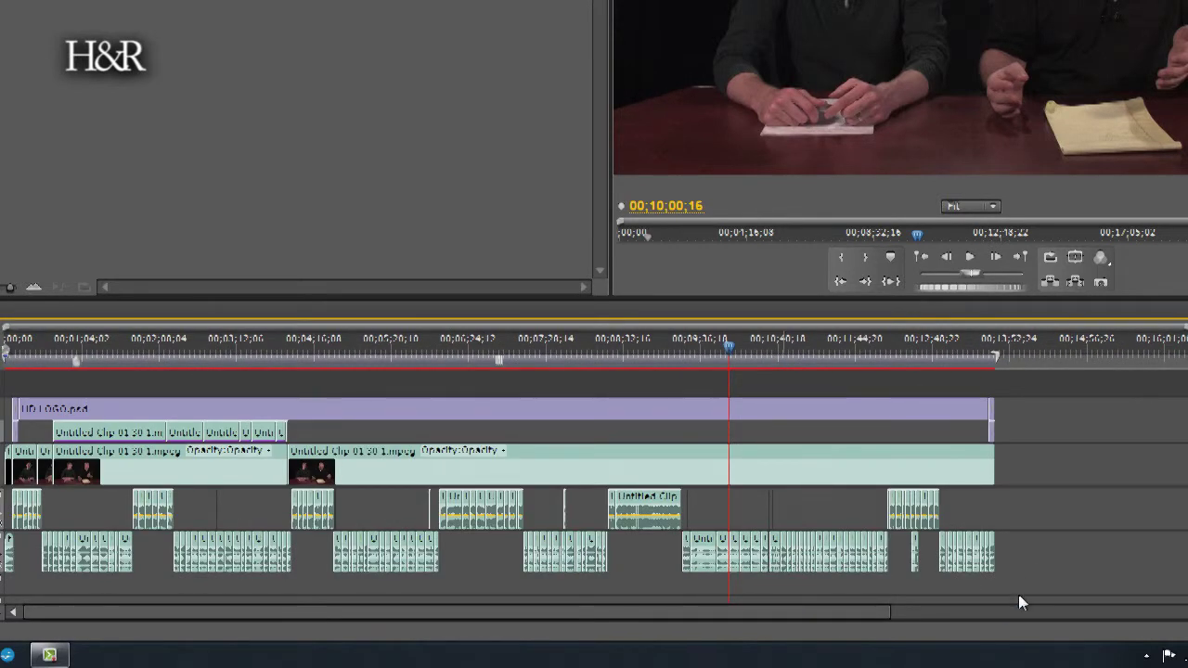
drag(1044, 555, 13, 501)
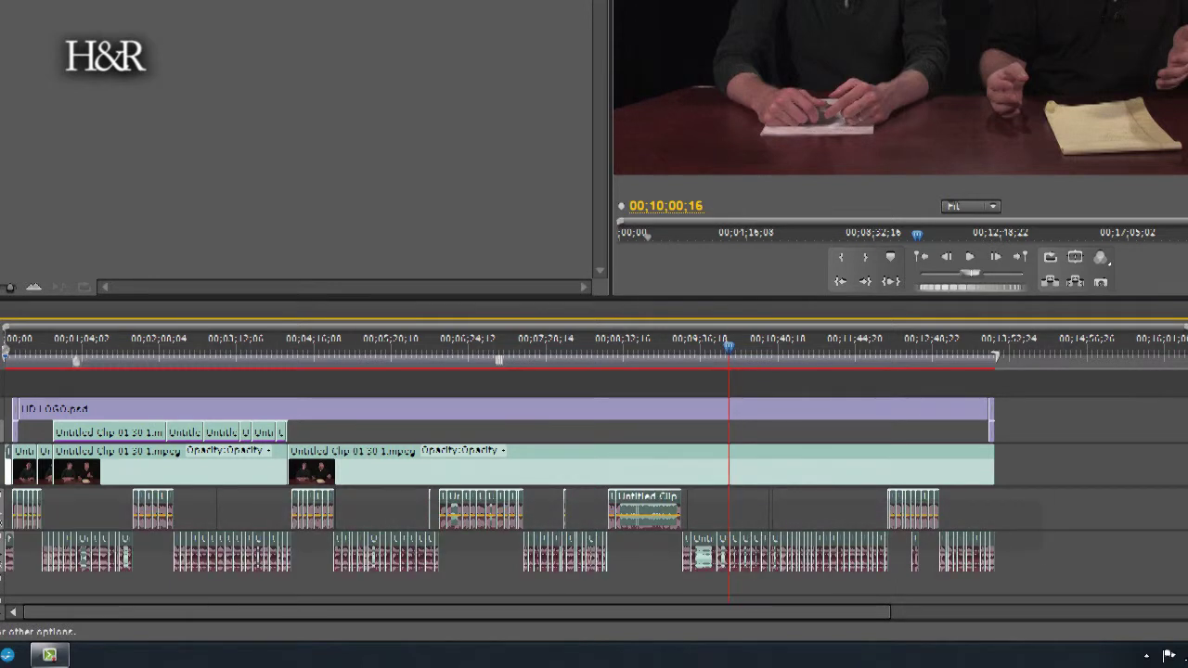
click(186, 555)
right_click(186, 554)
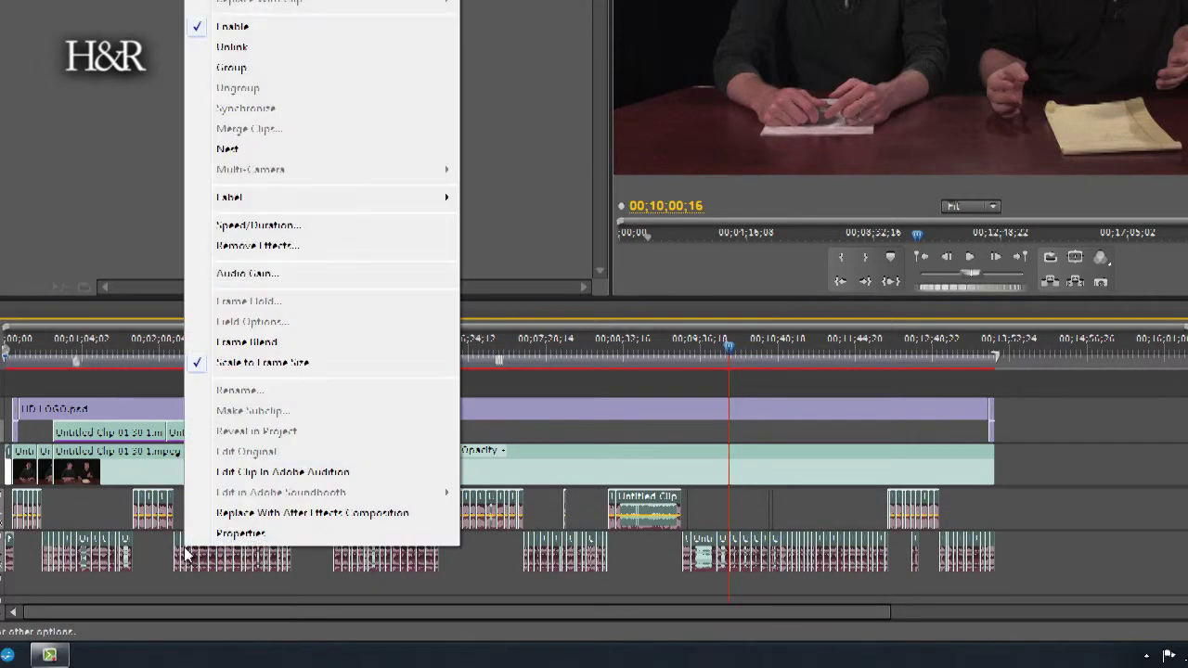
click(294, 281)
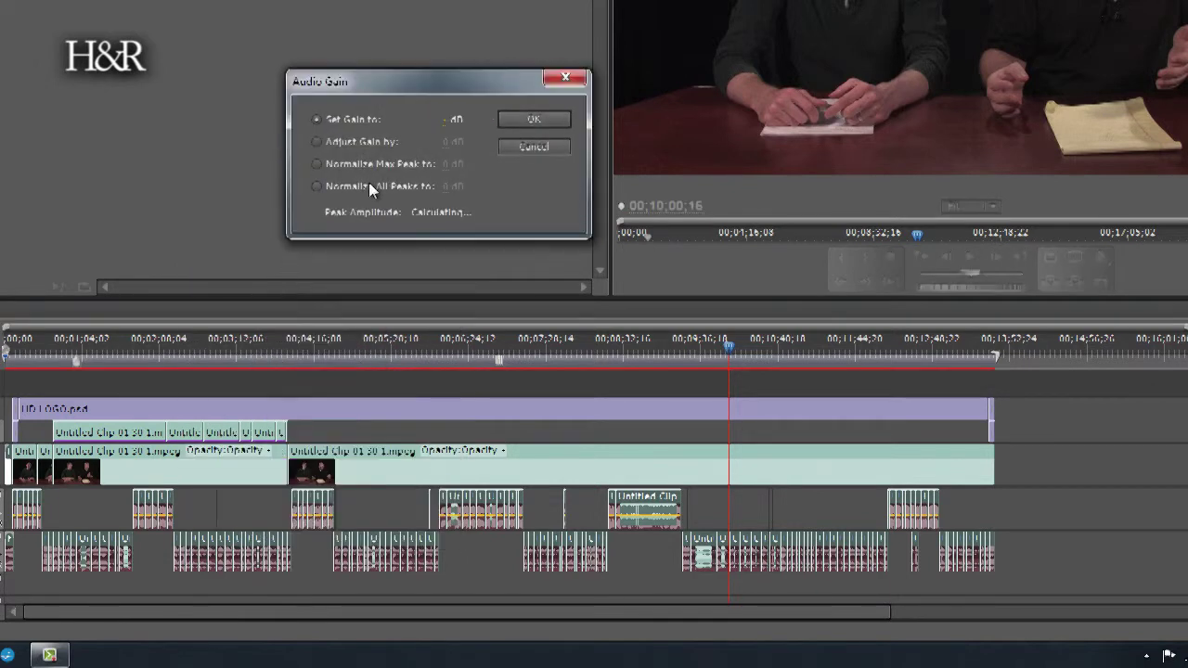
click(375, 187)
click(531, 119)
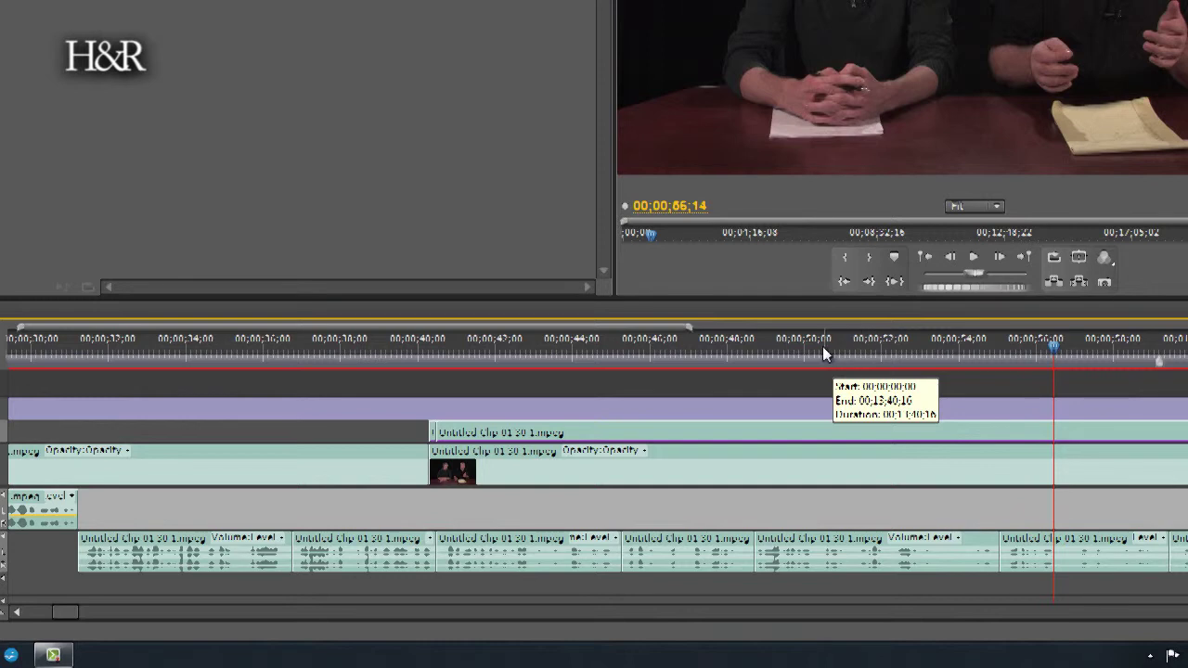
Step: Play the normalized audio from about 00;00;51 to 00;01;00 to check the speech levels
click(867, 354)
key(space)
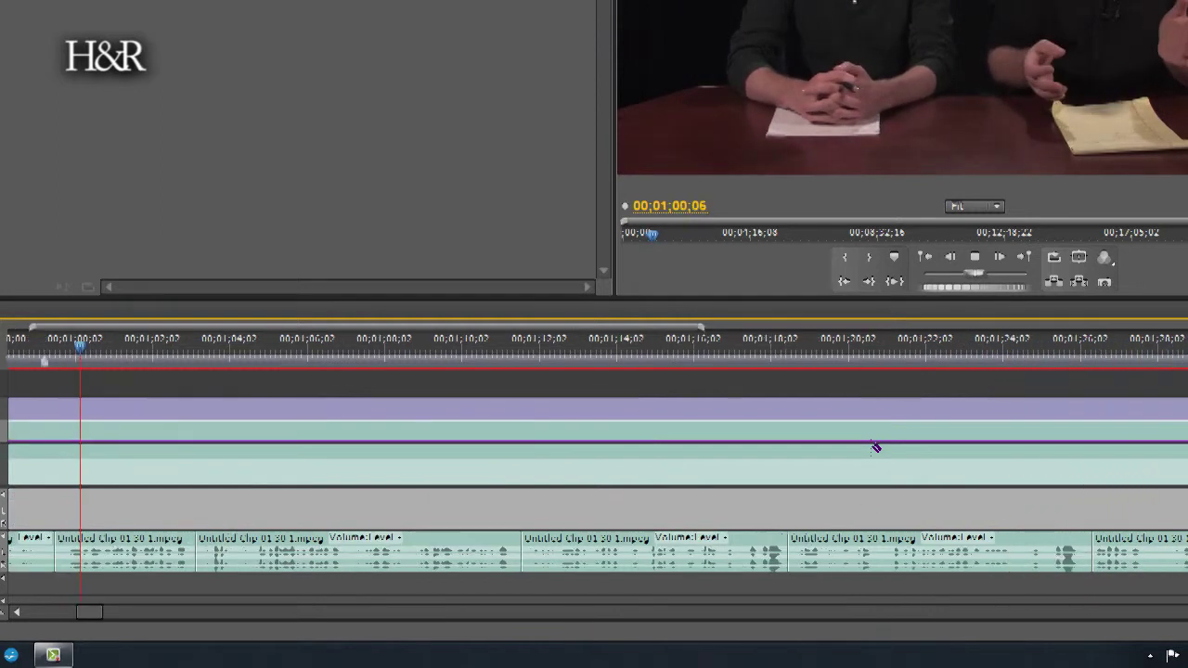
key(space)
Step: Split the Audio 2 clips further with the Razor tool at about 00;00;53 and 00;00;57, in the pauses between phrases
key(minus)
key(minus)
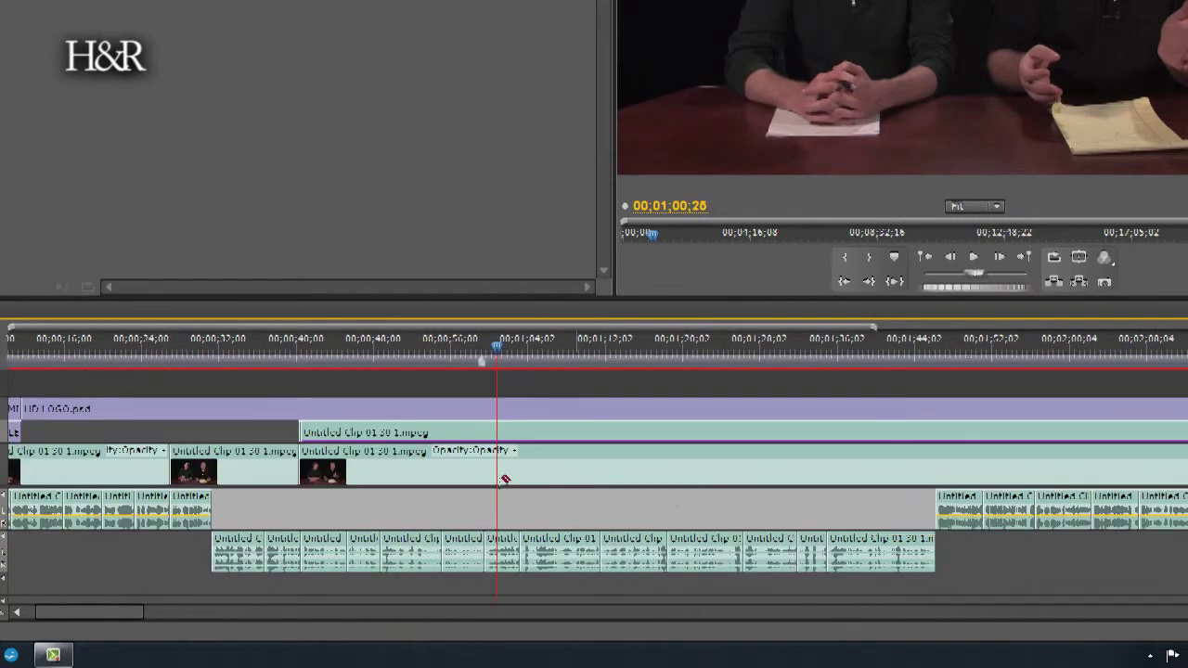
click(433, 356)
key(equal)
key(equal)
key(equal)
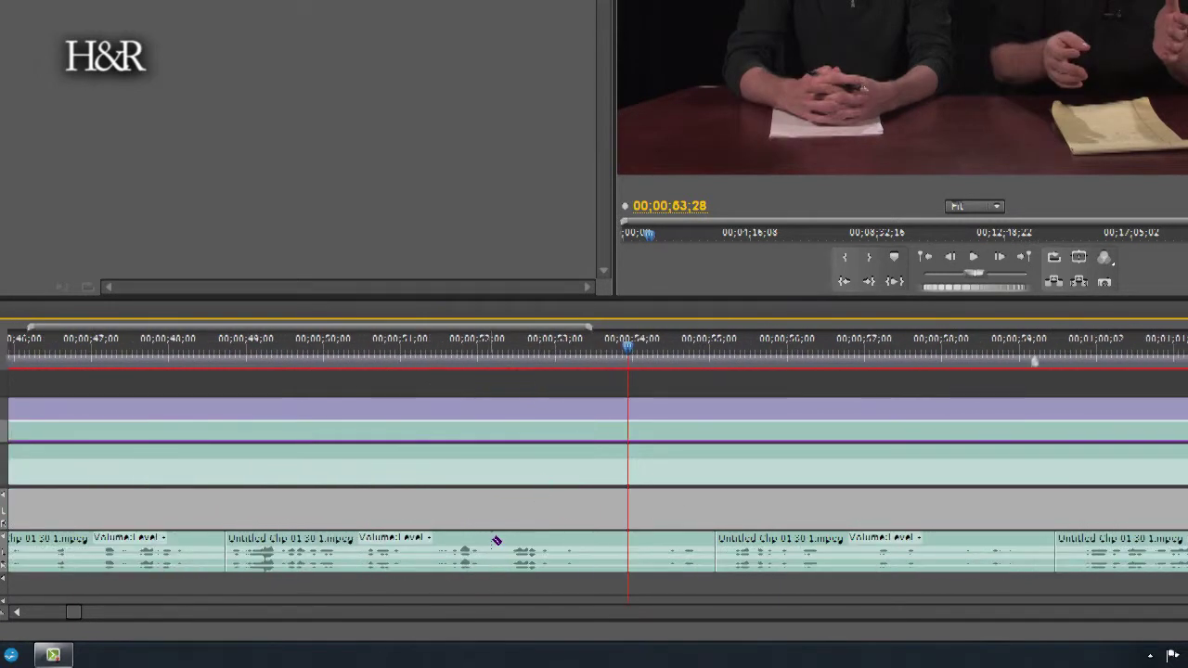
click(560, 545)
click(854, 544)
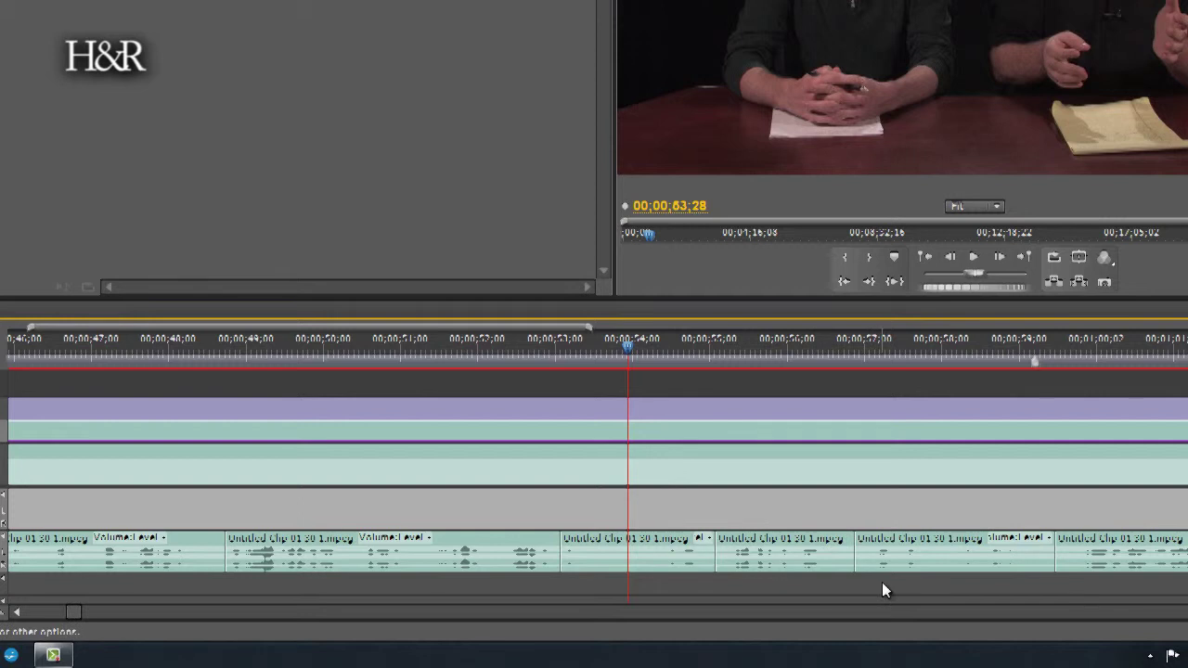
Step: Select the Audio 2 clips from about 00;00;31 to 00;00;59 and apply Audio Gain with Normalize All Peaks
key(minus)
key(minus)
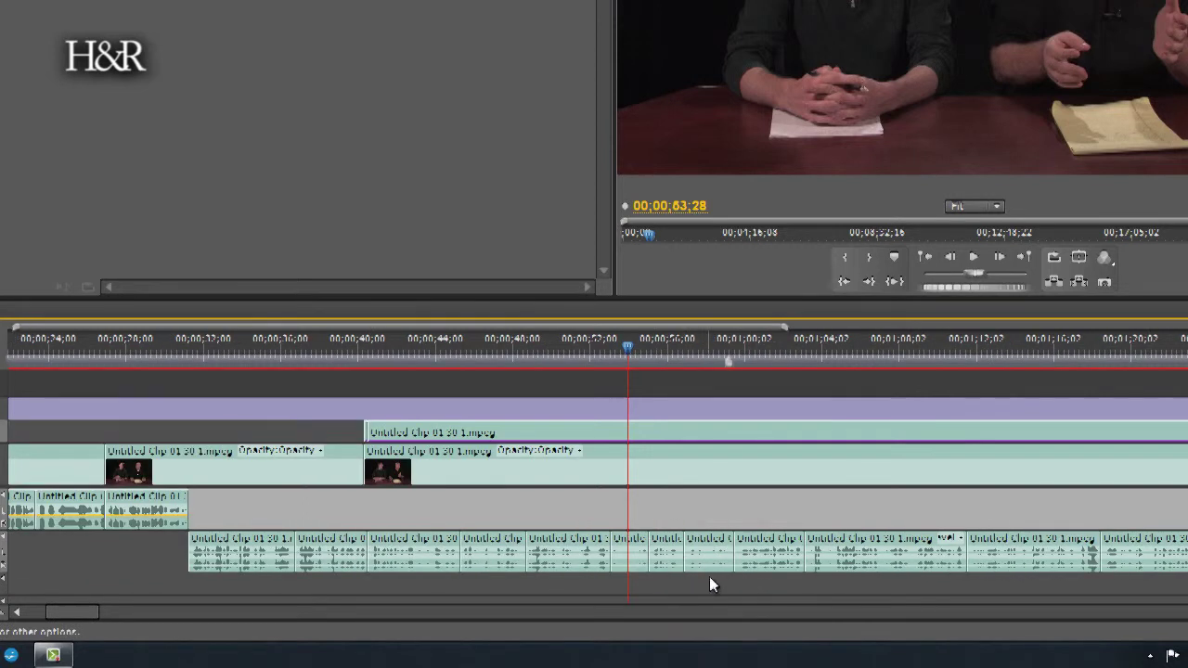
drag(709, 576, 240, 564)
right_click(240, 563)
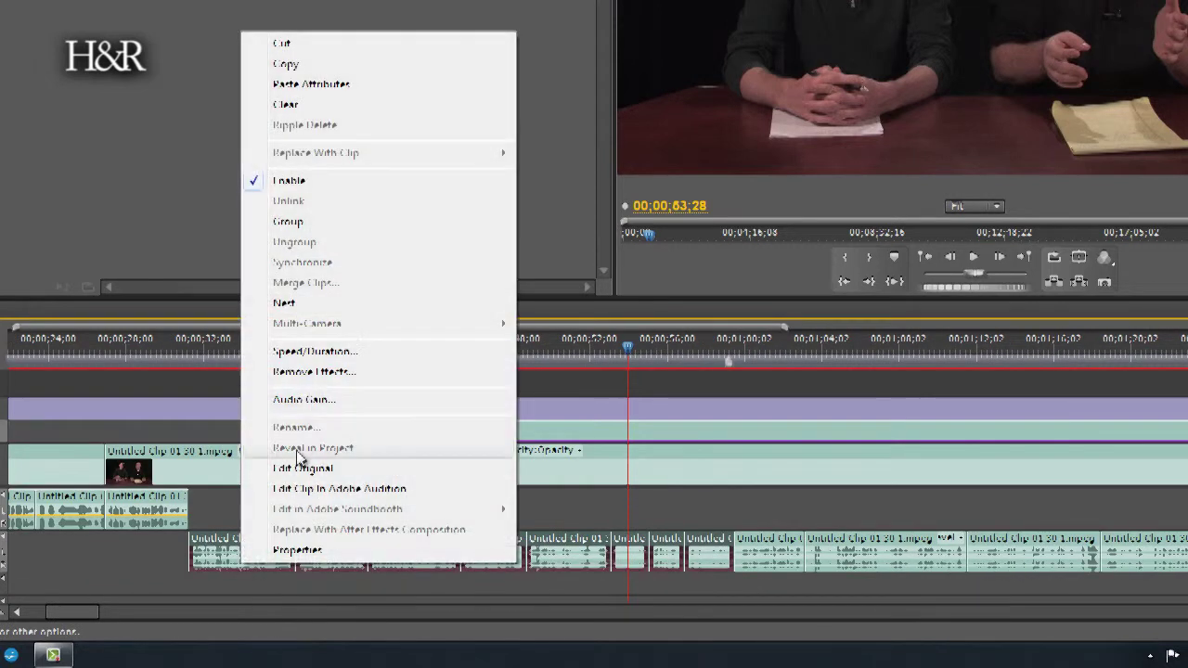
click(347, 401)
click(407, 185)
click(533, 122)
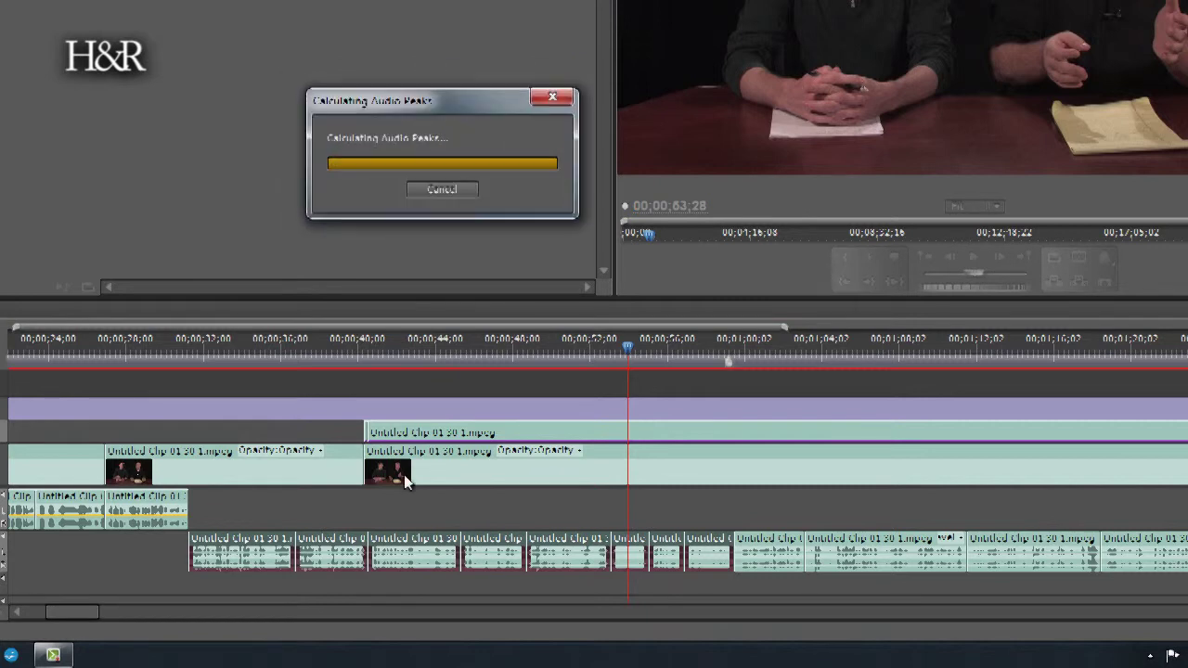
Step: Play the renormalized Audio 2 clips from about 00;00;49 to 00;00;57 to check the speech levels
click(537, 359)
key(space)
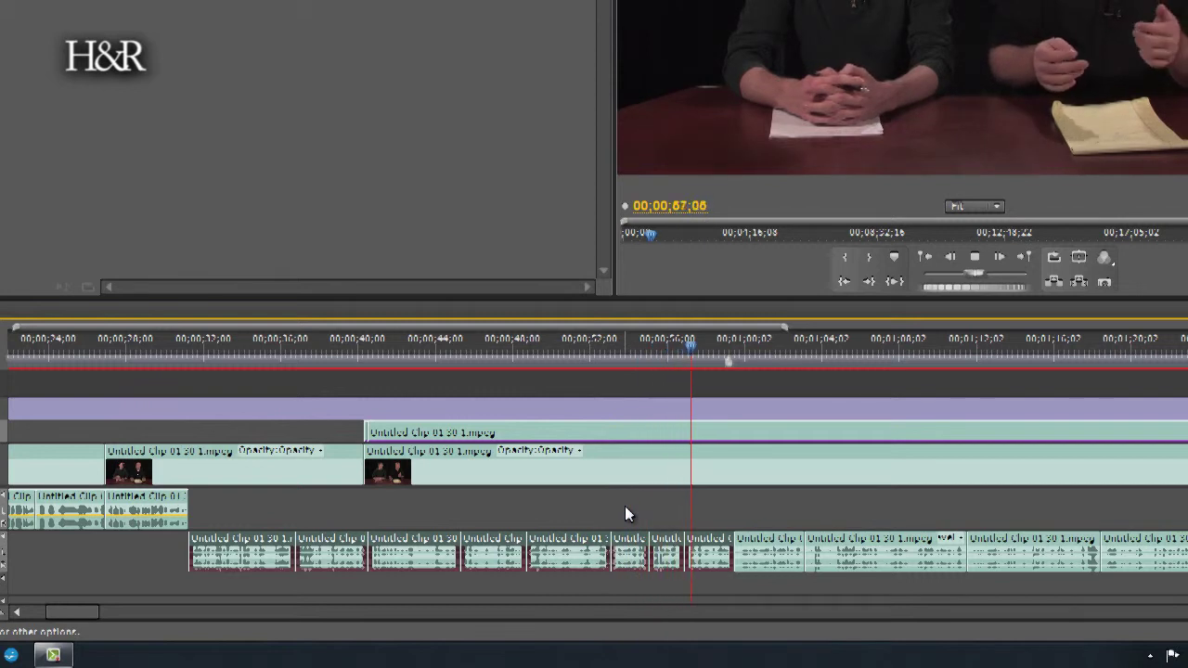
key(space)
Step: Place the playhead at 00;00;52;22 and examine the waveforms of the Audio 2 clips around the cut at about 00;00;53
click(605, 351)
key(equal)
key(equal)
key(equal)
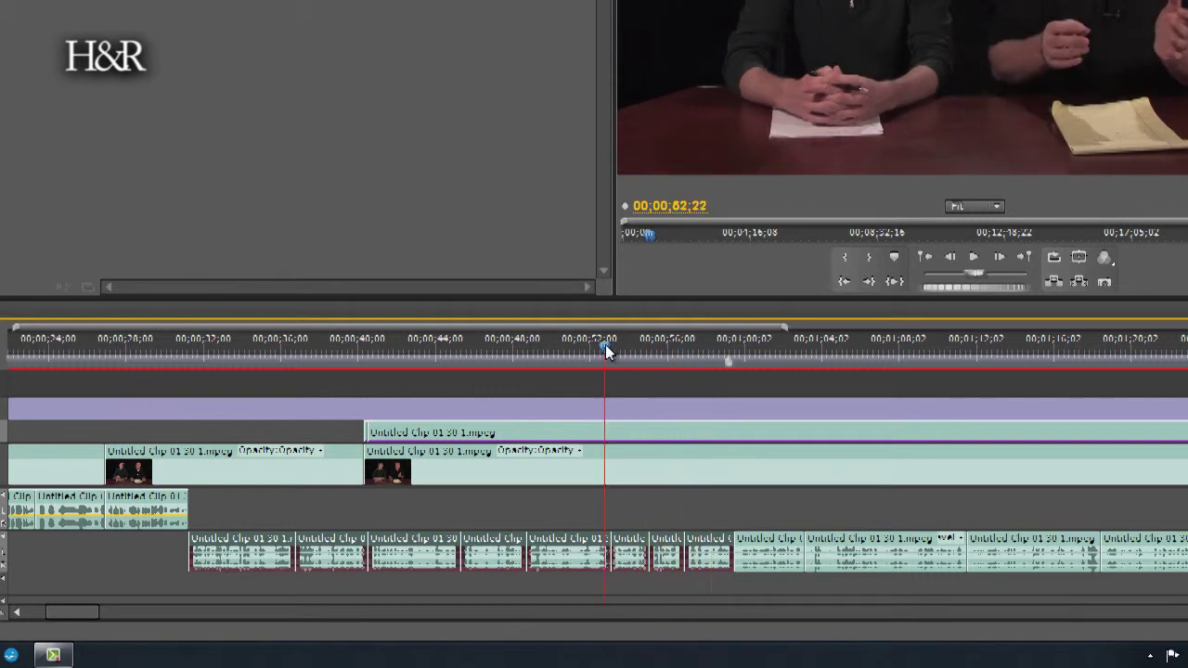
key(minus)
key(minus)
key(minus)
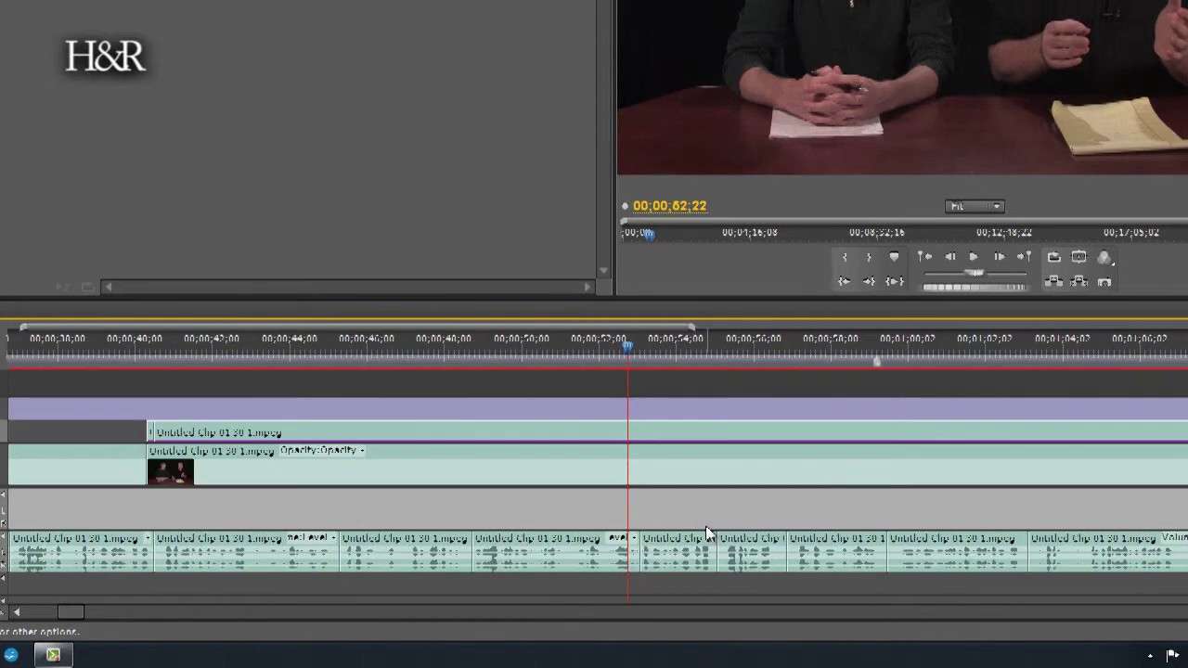
key(equal)
key(equal)
key(equal)
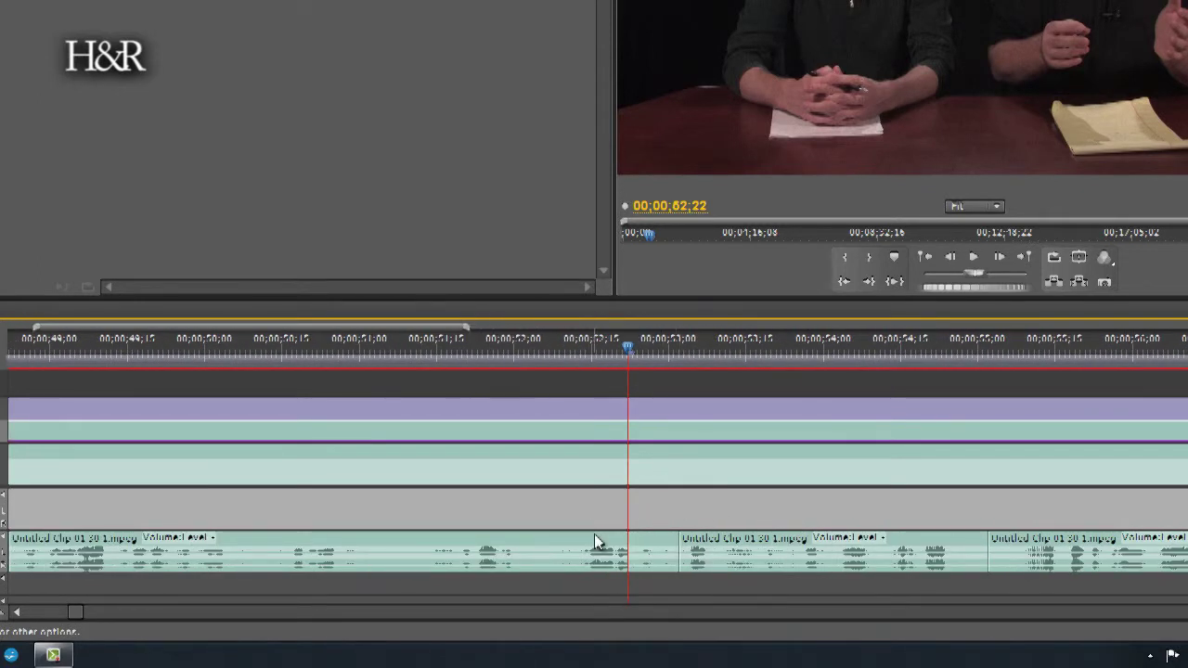
Step: Inspect the Audio Gain settings of the Audio 2 clip ending at about 00;00;53, leaving them as they are
right_click(740, 546)
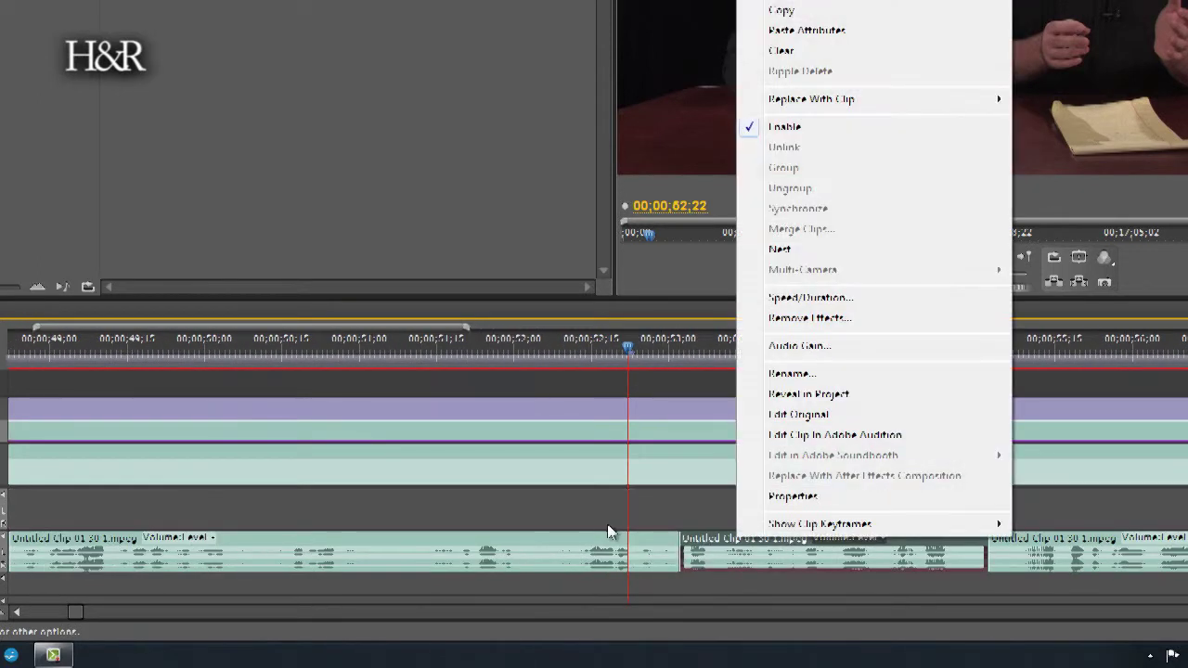
click(610, 531)
right_click(560, 552)
click(632, 358)
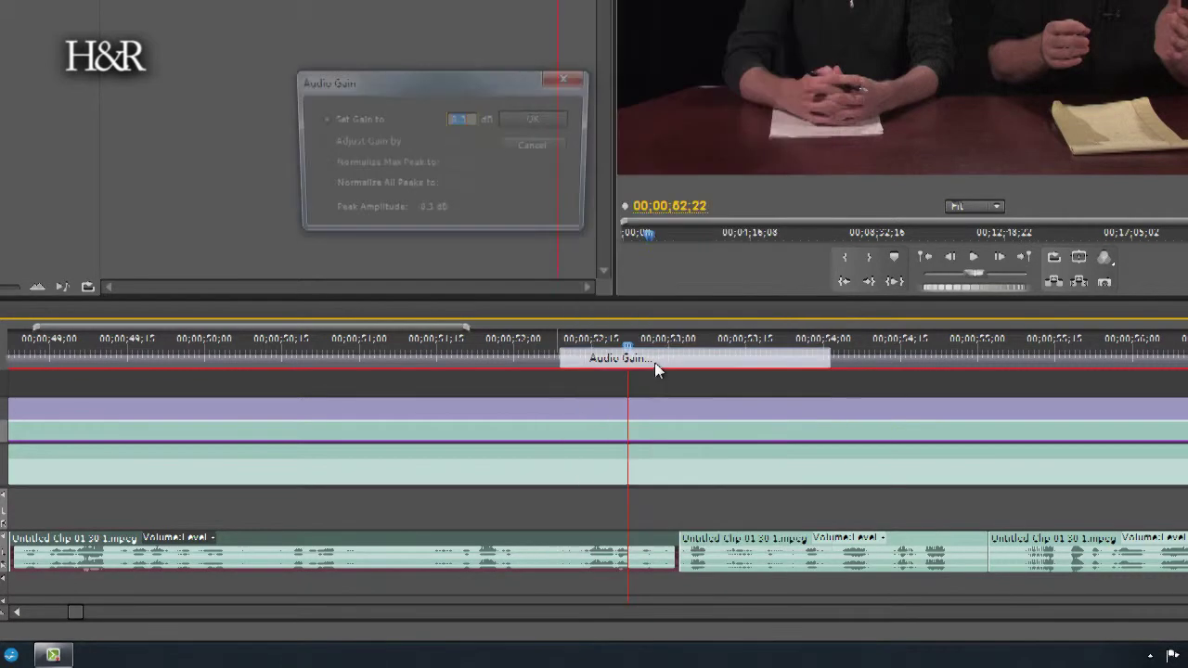
click(570, 78)
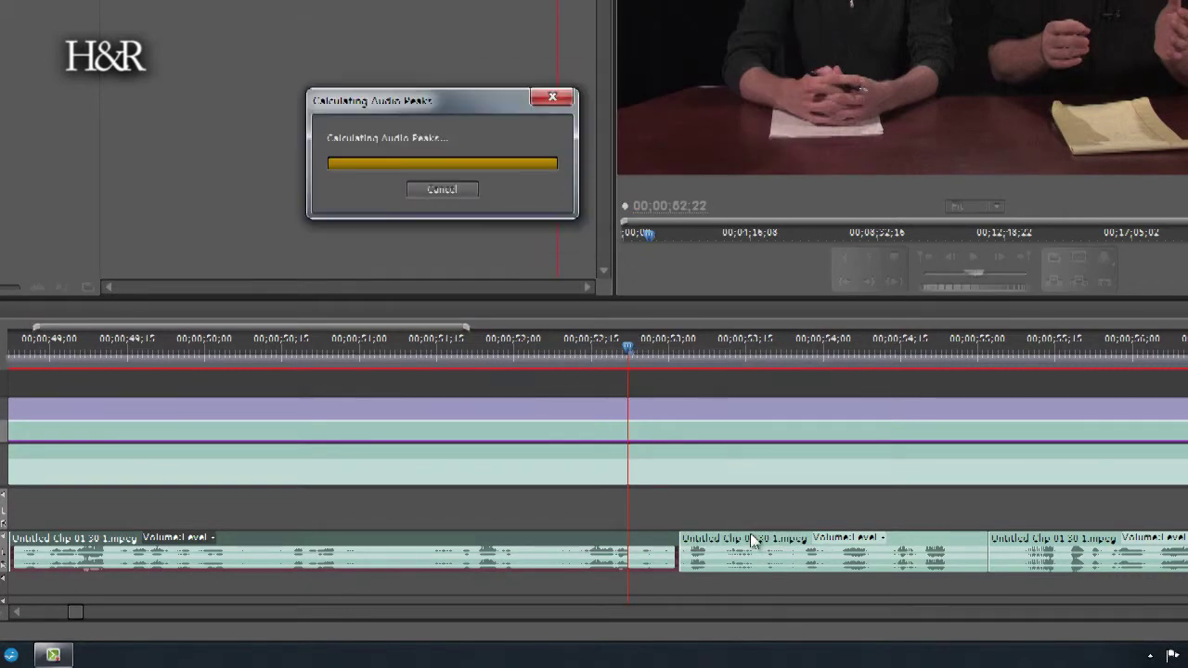
Step: Inspect the Audio Gain settings of the Audio 2 clip from about 00;00;53 to 00;00;55, leaving them as they are
right_click(745, 548)
click(787, 362)
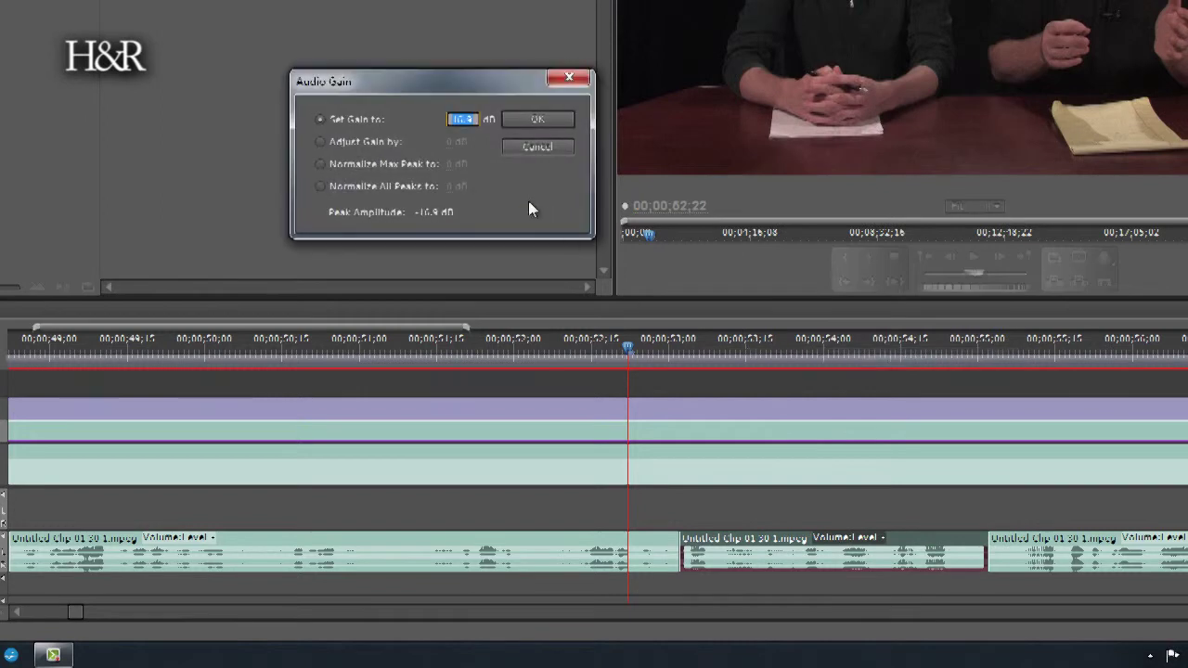
click(568, 78)
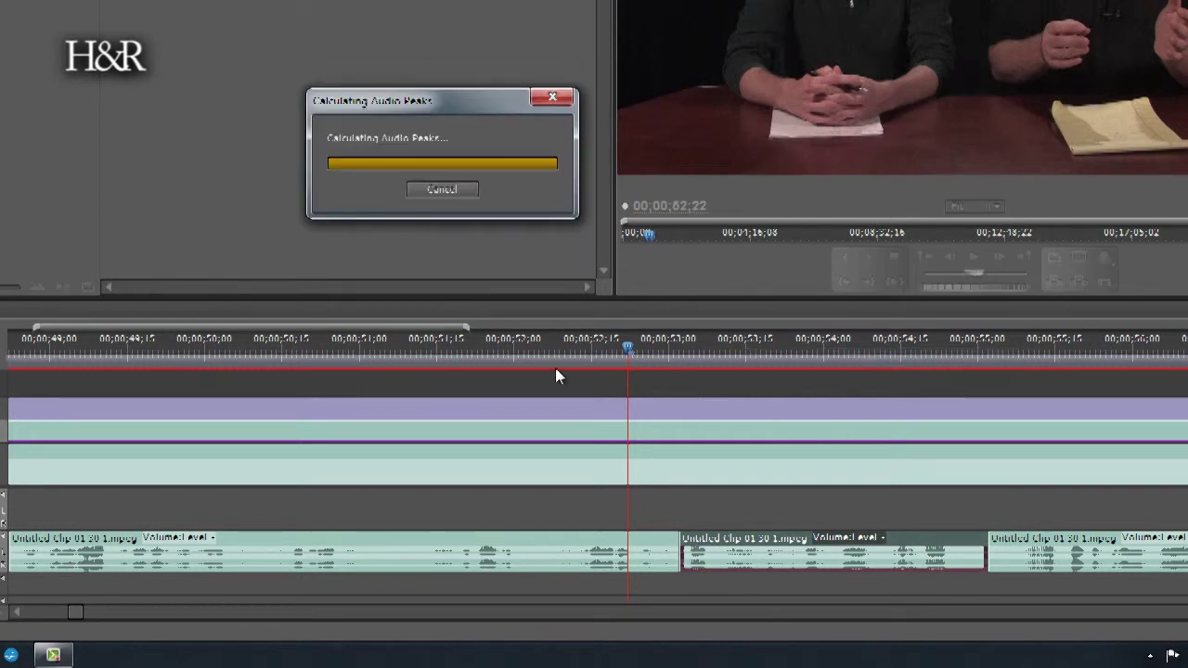
Step: Play Audio 2 across the cut at about 00;00;53 to check the level change, and place the playhead at 00;00;53;00
drag(691, 345, 710, 484)
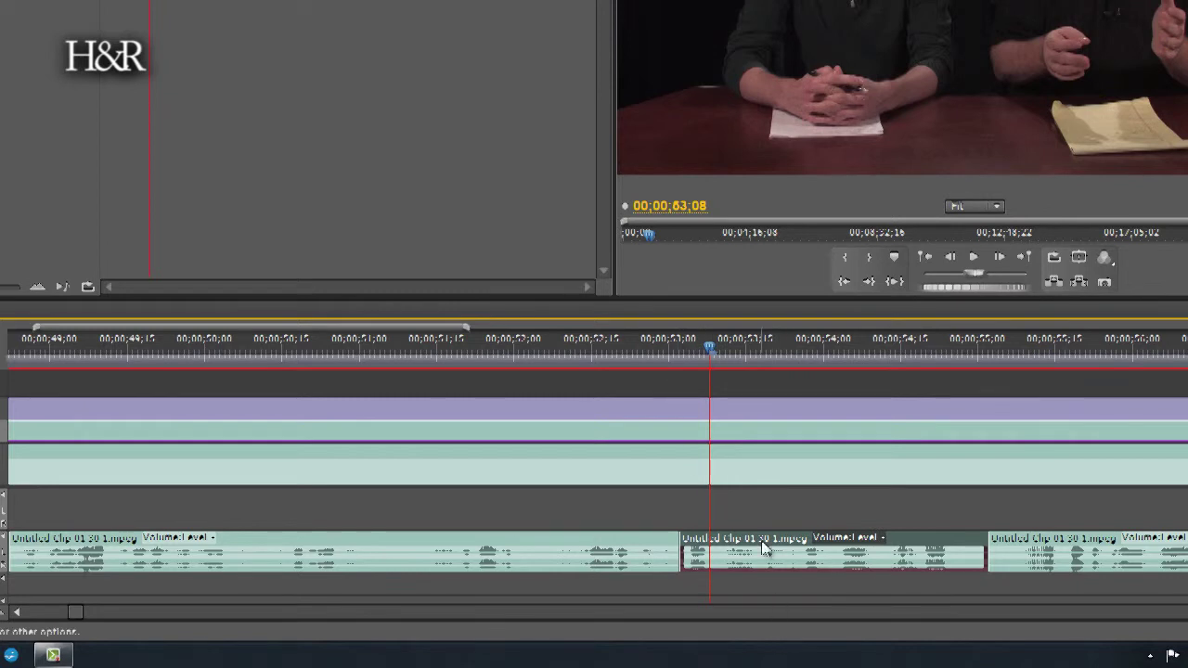
click(654, 355)
drag(654, 355, 511, 371)
key(space)
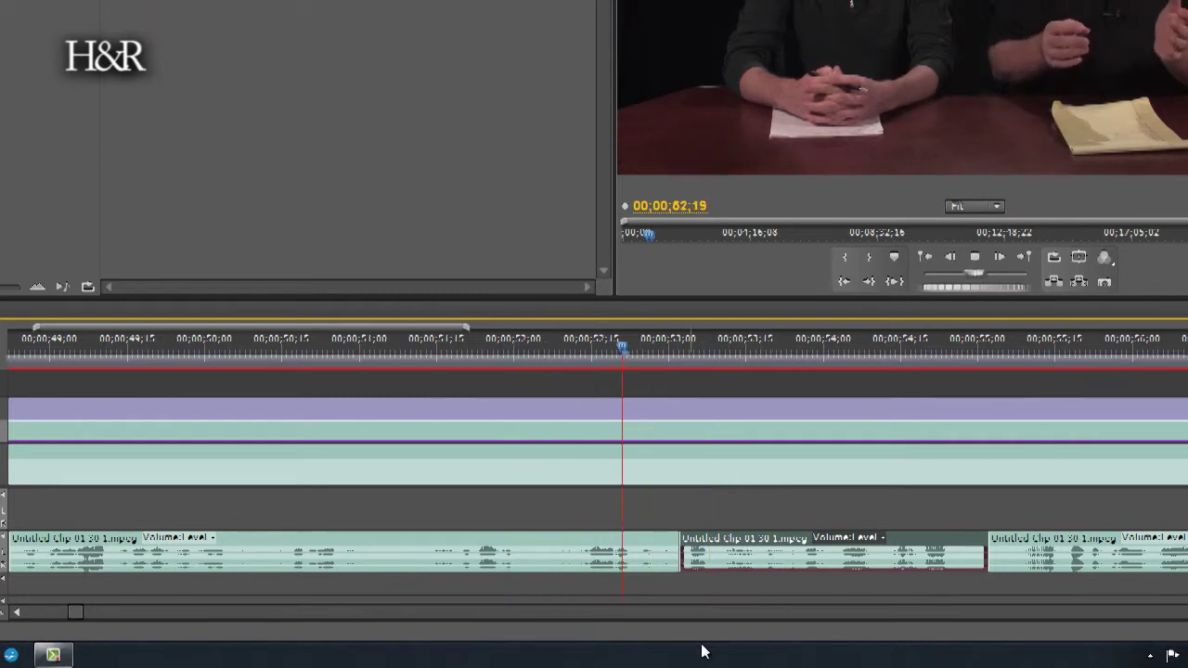
click(630, 351)
drag(632, 349, 669, 364)
Step: Add a Constant Power crossfade at the Audio 2 cut near 00;00;53 and shorten both sides to a total of about half a second
click(619, 555)
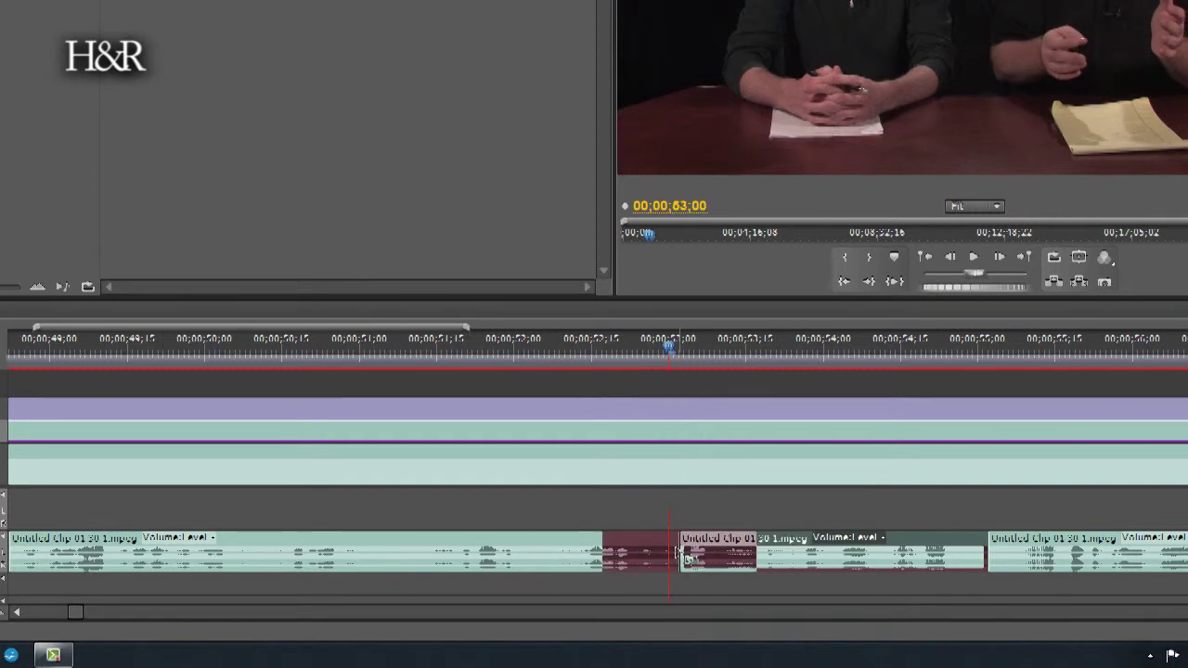
key(ctrl+shift+d)
drag(599, 546, 637, 546)
drag(758, 546, 721, 546)
Step: Play the Audio 2 section from about 00;00;51 to 00;00;54 to check the Constant Power crossfade, and save the project
click(551, 351)
key(space)
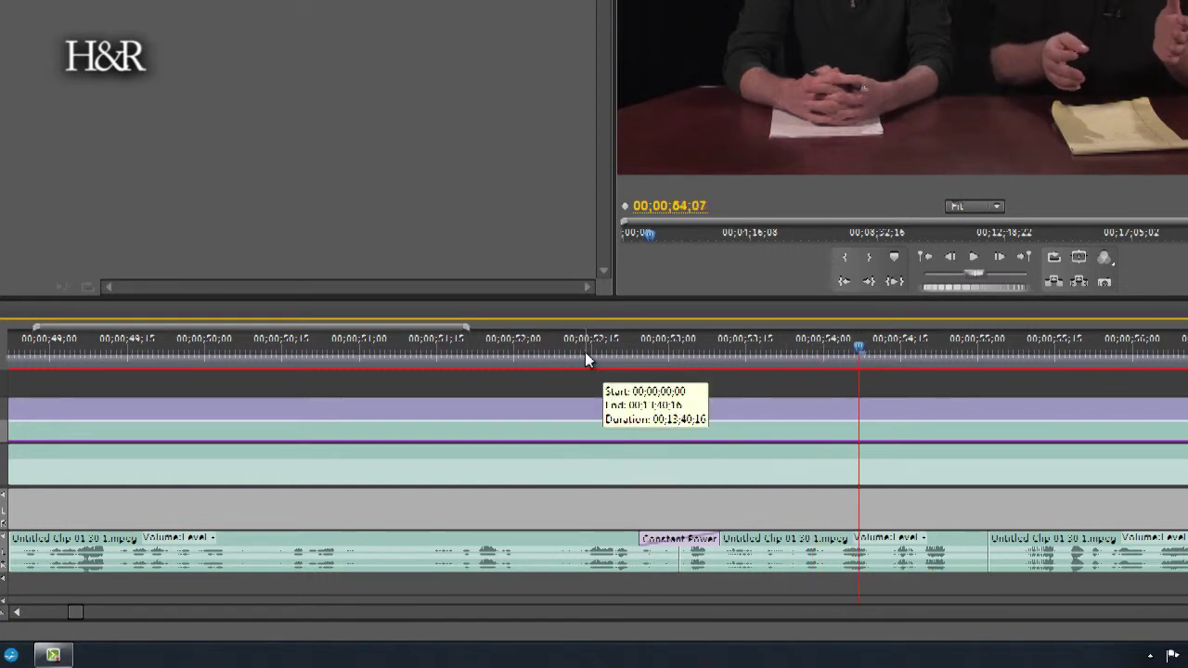
drag(585, 352, 428, 356)
key(space)
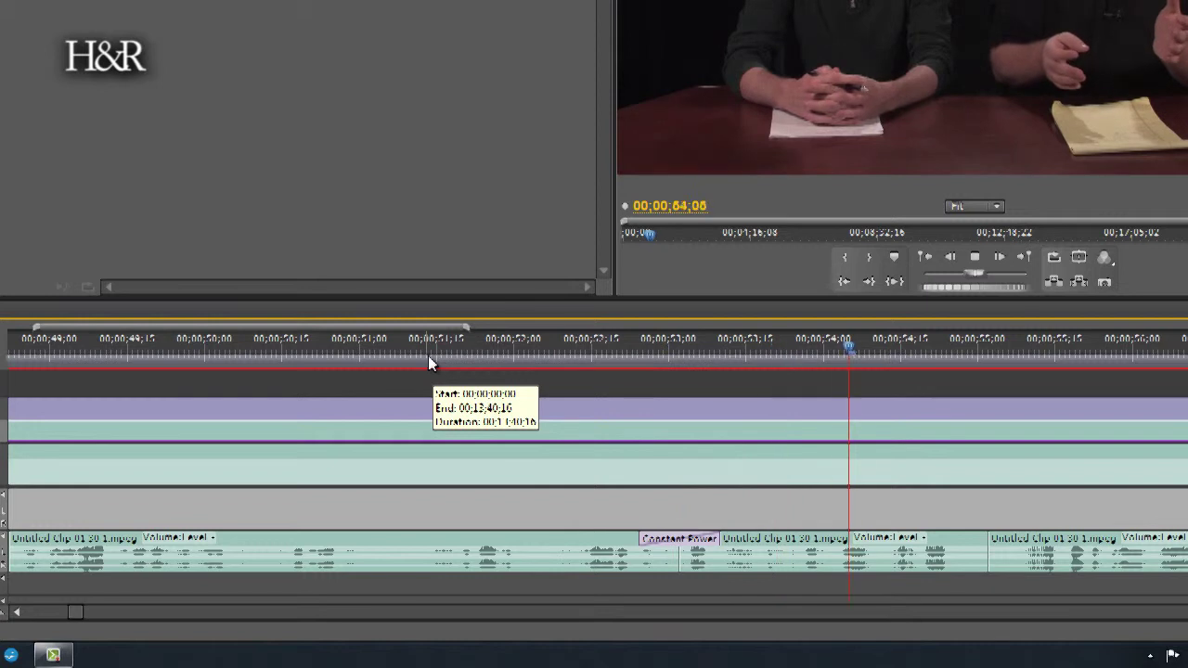
key(space)
key(ctrl+s)
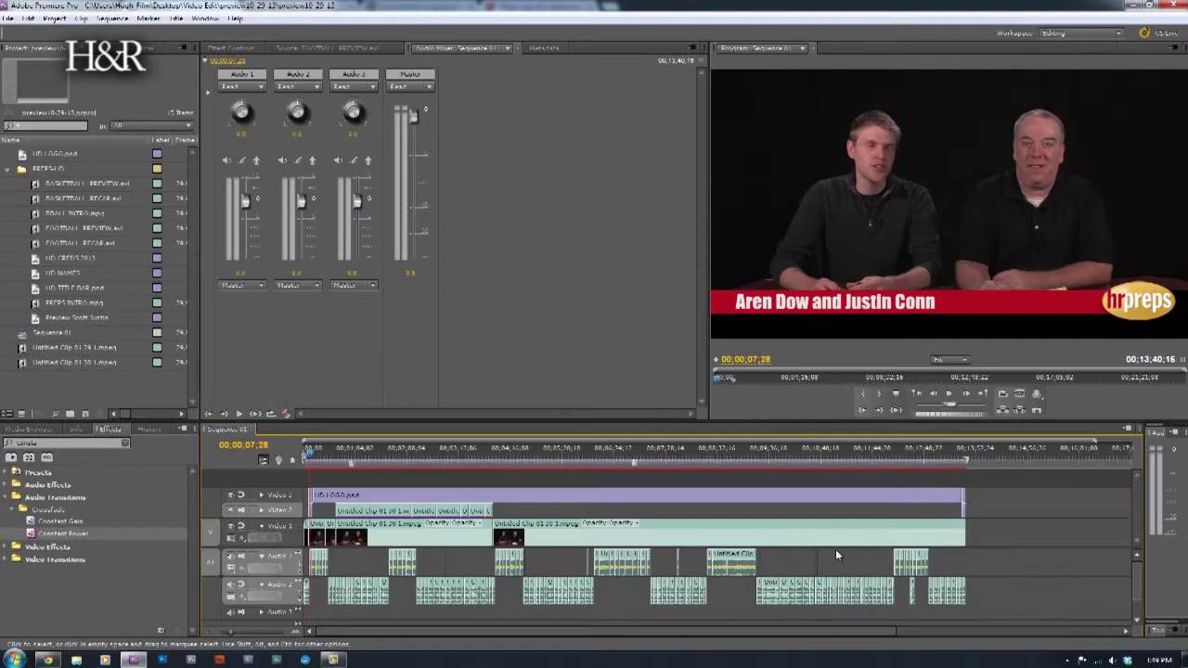